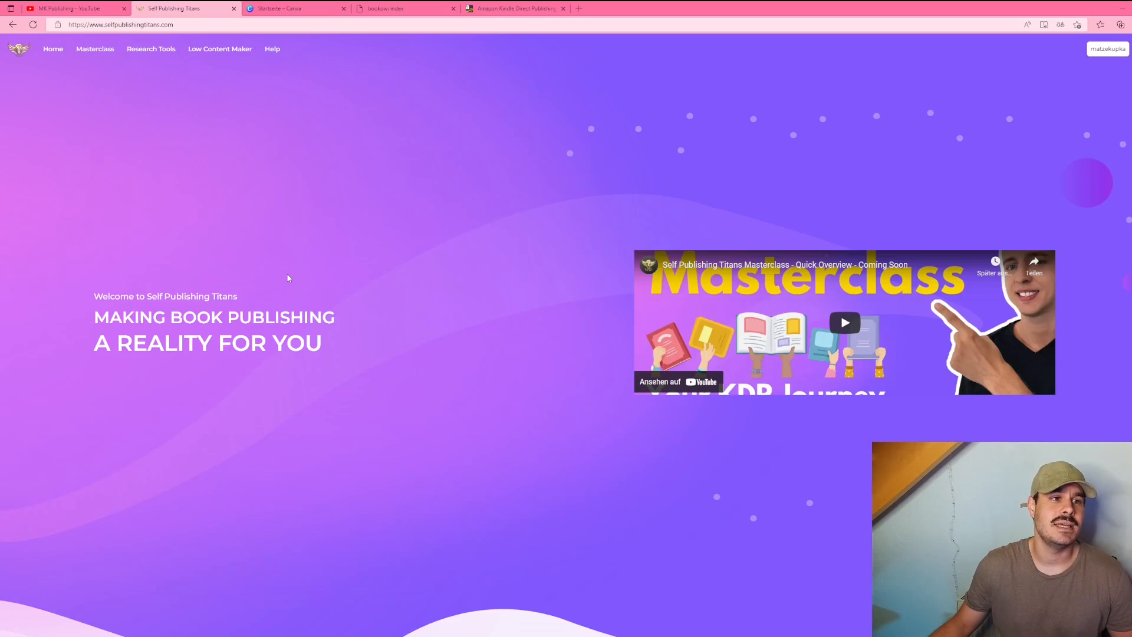
Step: Open the free low content book creator and continue with the 8.5" x 11" page size
click(202, 72)
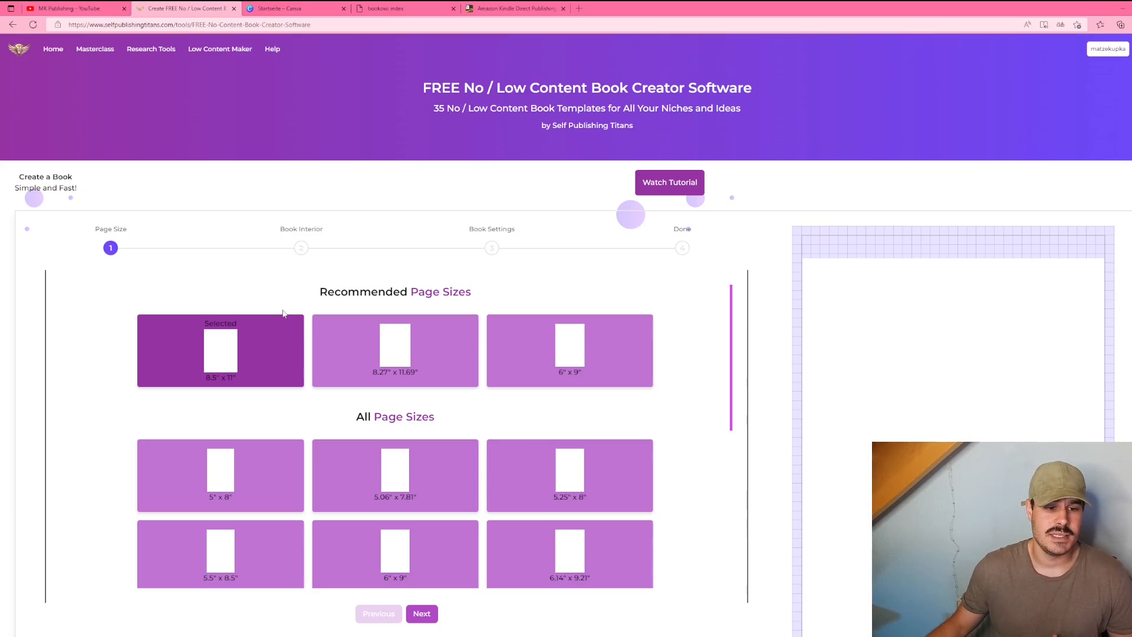
scroll(283, 314, down, 1)
scroll(283, 315, down, 3)
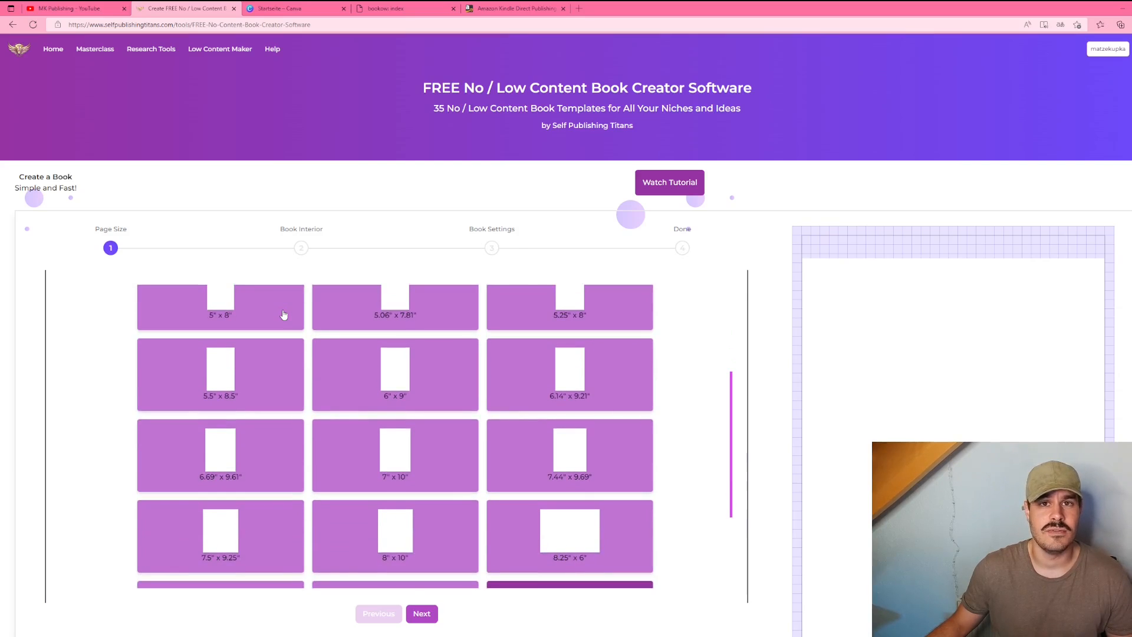
scroll(284, 314, down, 3)
scroll(283, 314, up, 6)
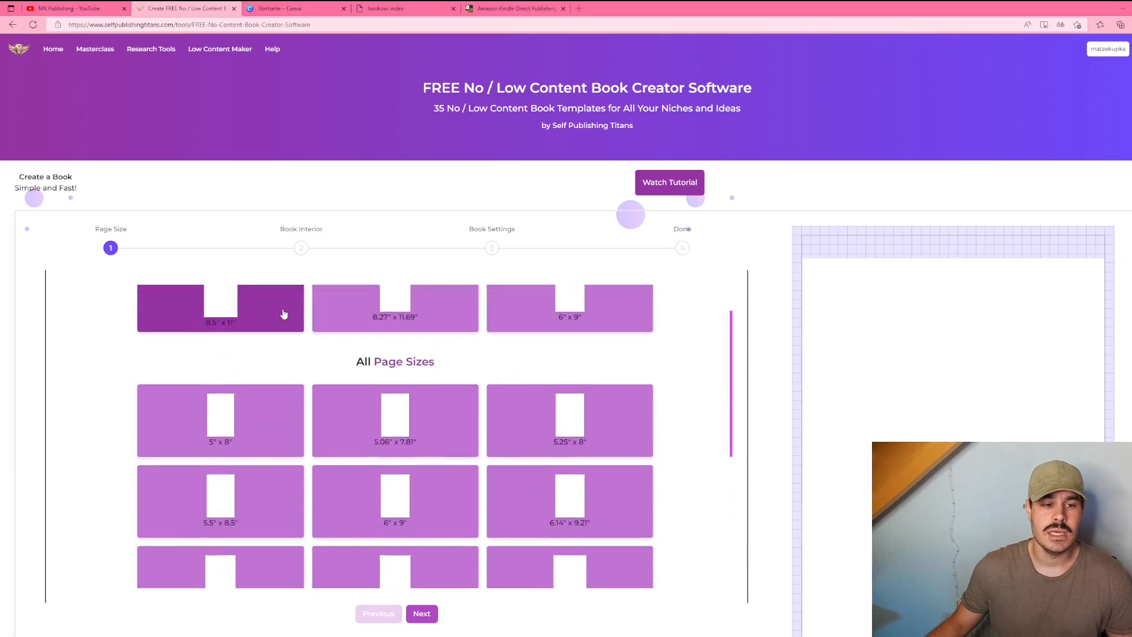
scroll(284, 314, up, 1)
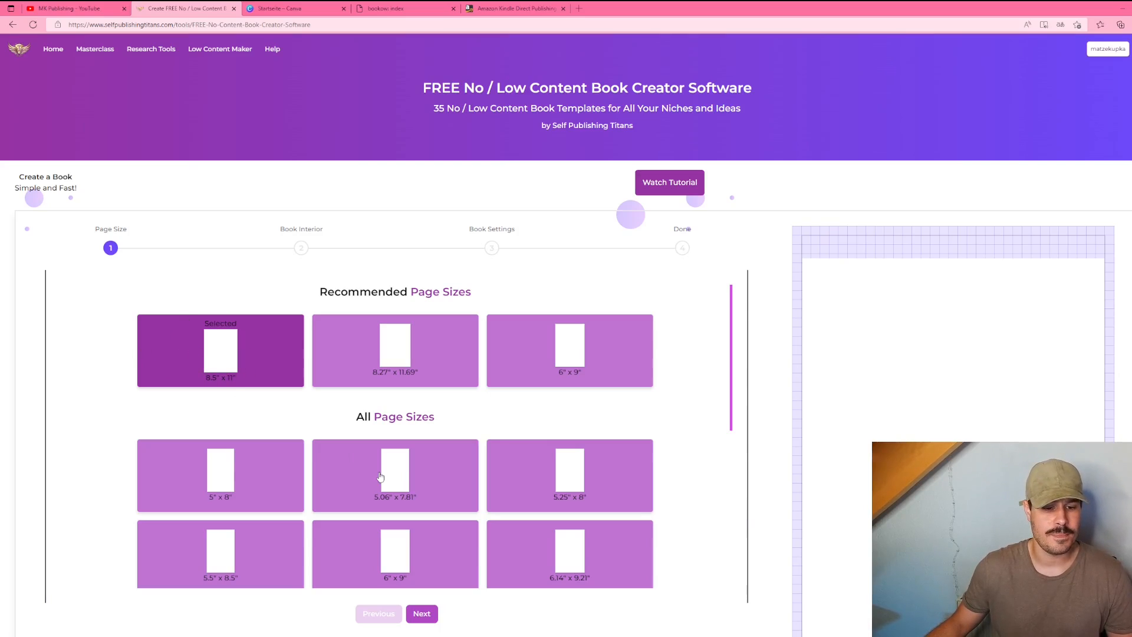
click(429, 617)
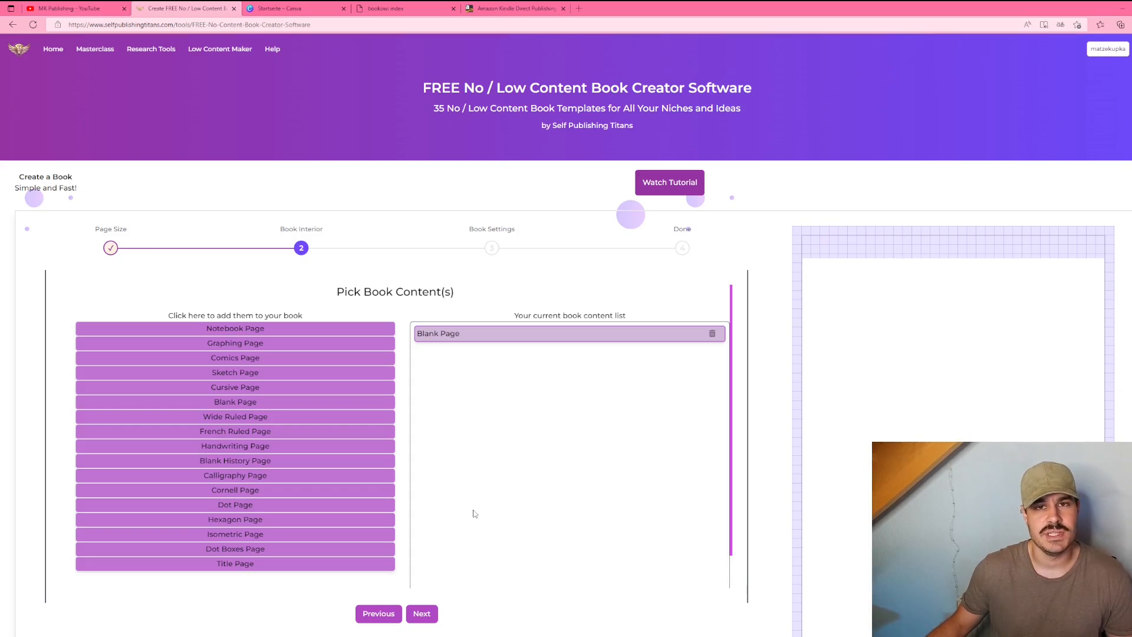
Step: Replace the blank page with a Graphing Page in the book content list and continue to book settings
click(225, 347)
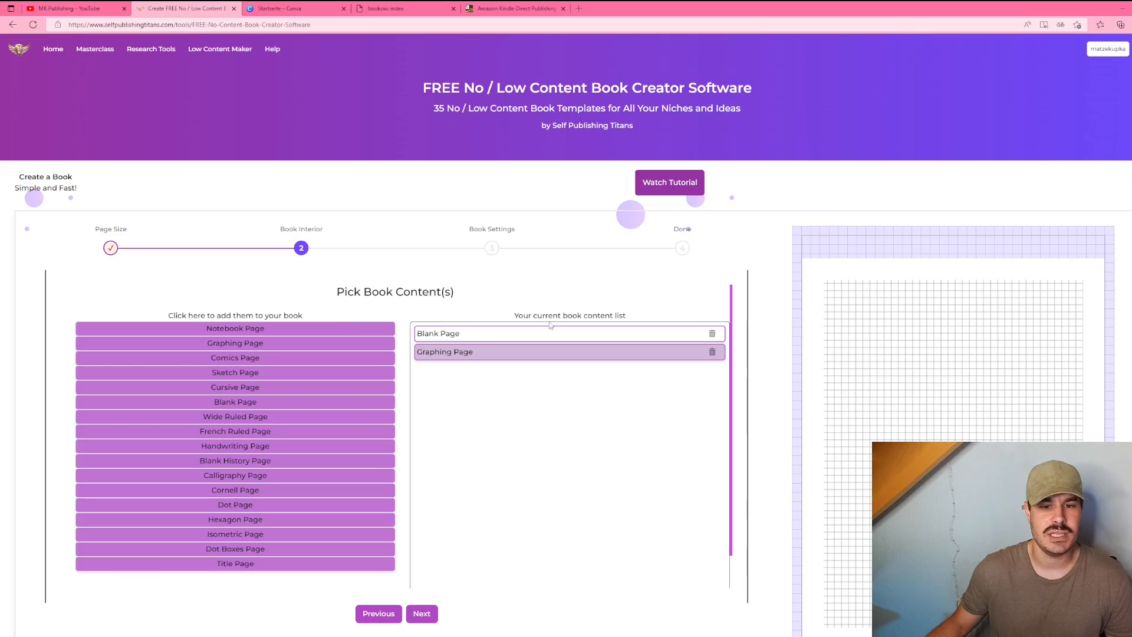
click(712, 333)
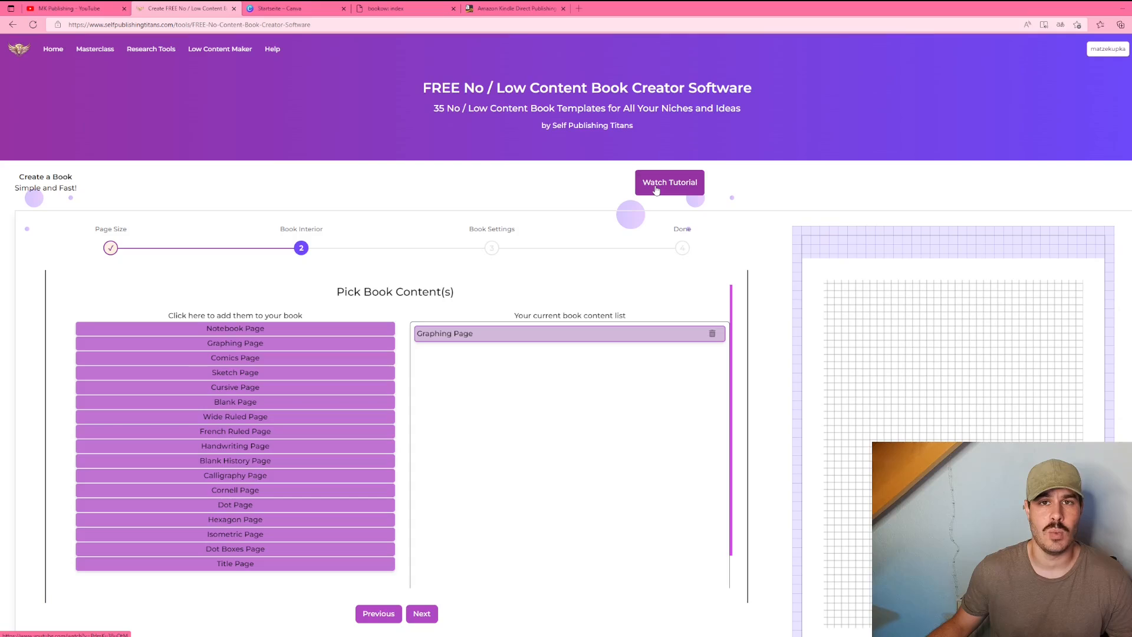
click(422, 620)
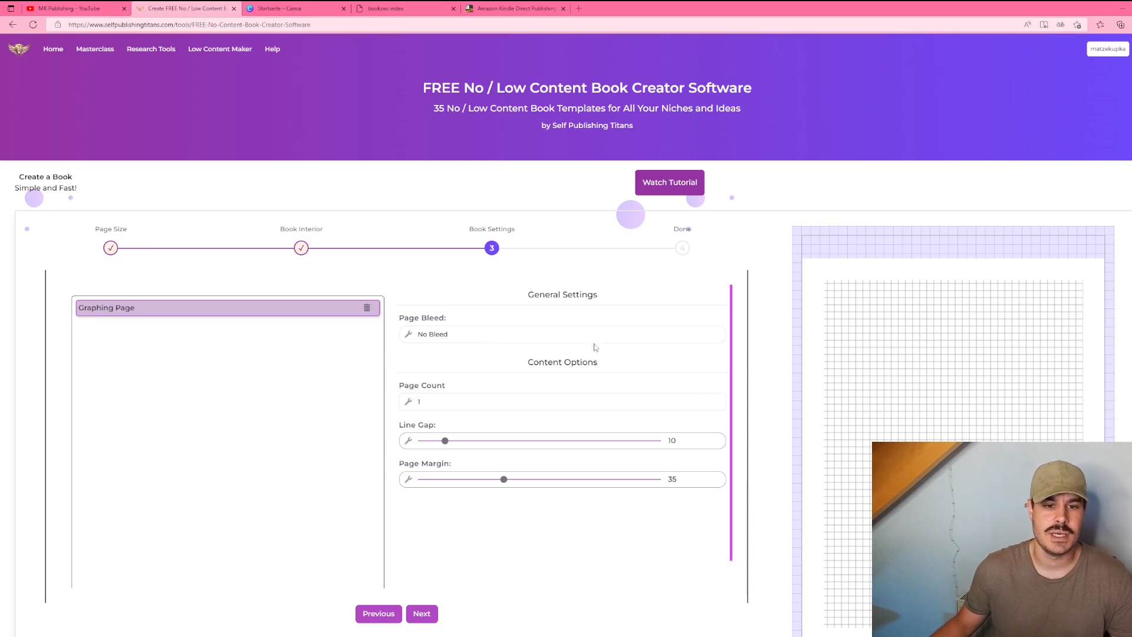
Step: Set the page bleed to Bleed and the page count to 120
click(576, 336)
click(500, 350)
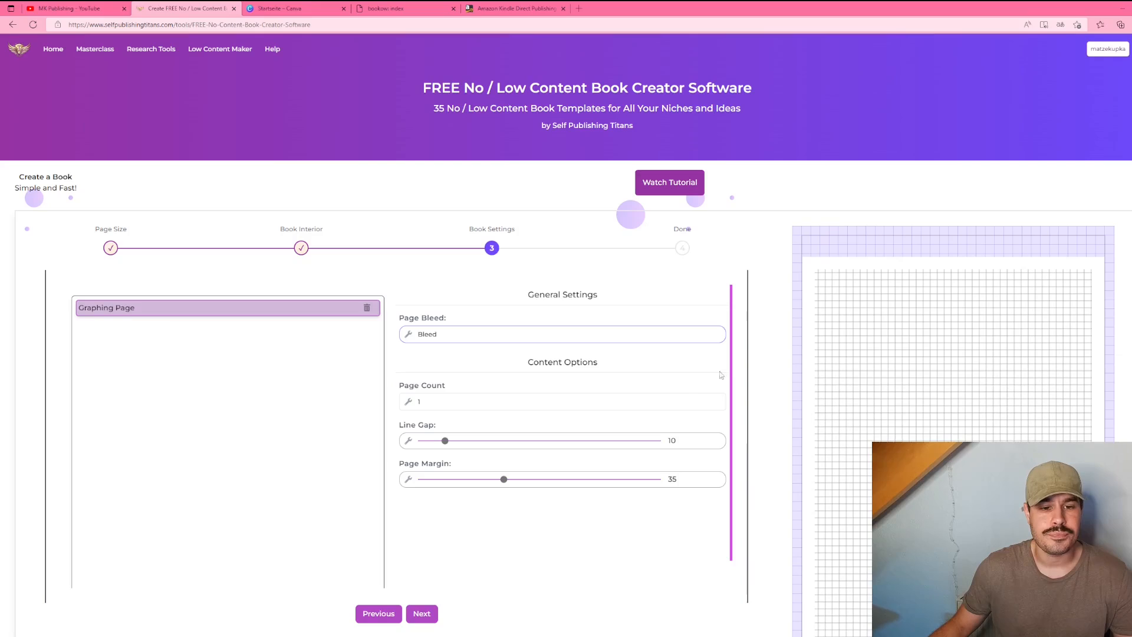
click(468, 399)
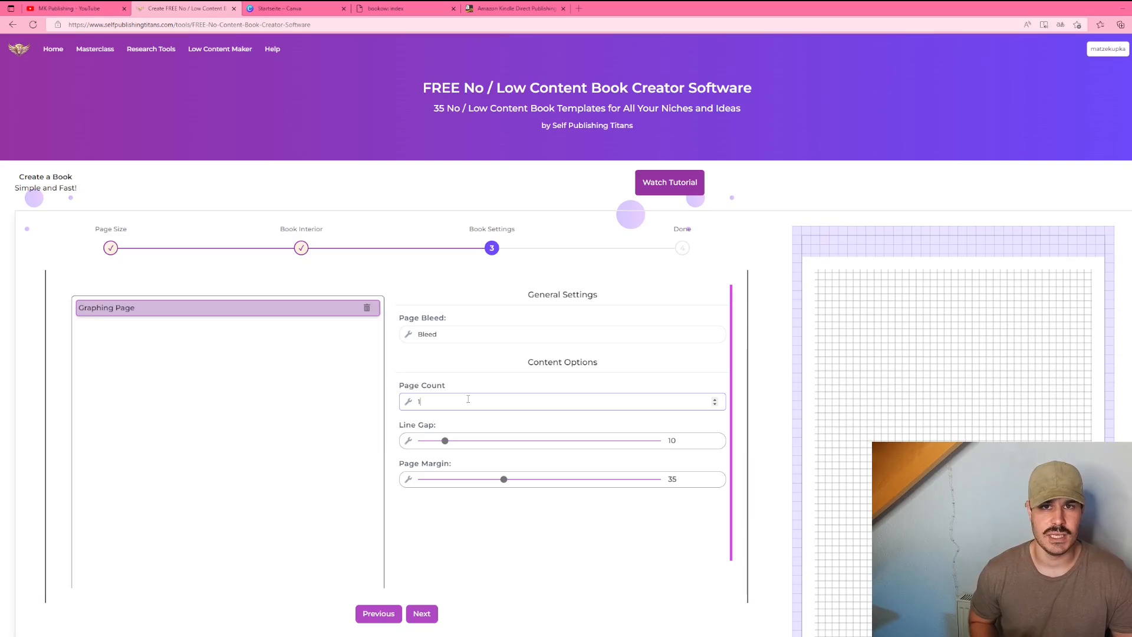
text(20)
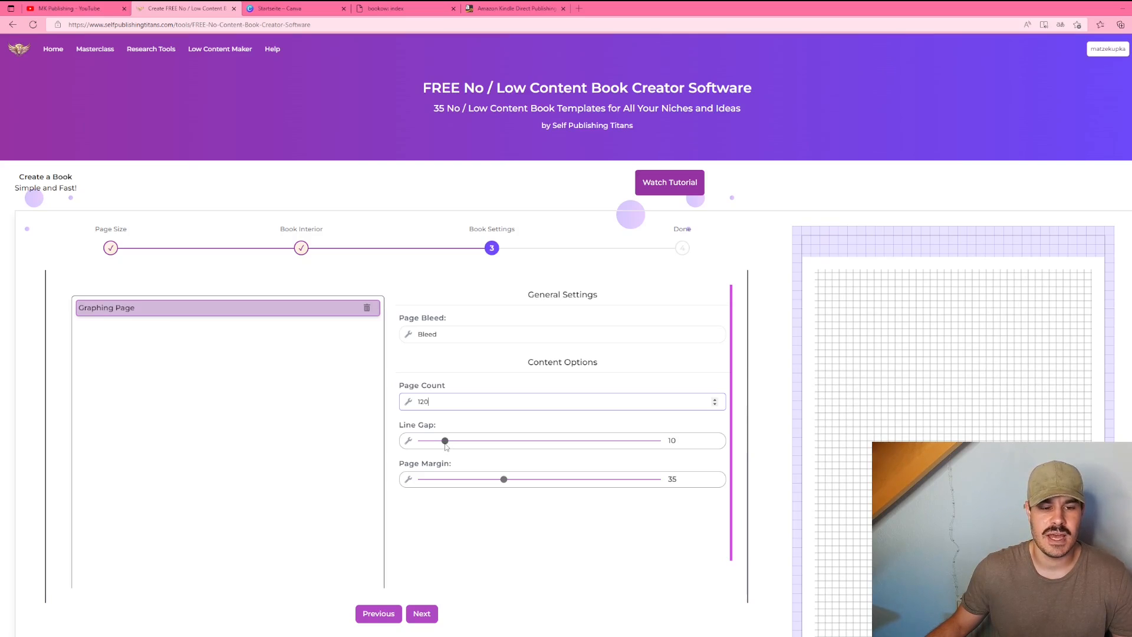
Step: Set the line gap to 11 and the page margin to 0, then continue to the final step
drag(445, 442, 465, 443)
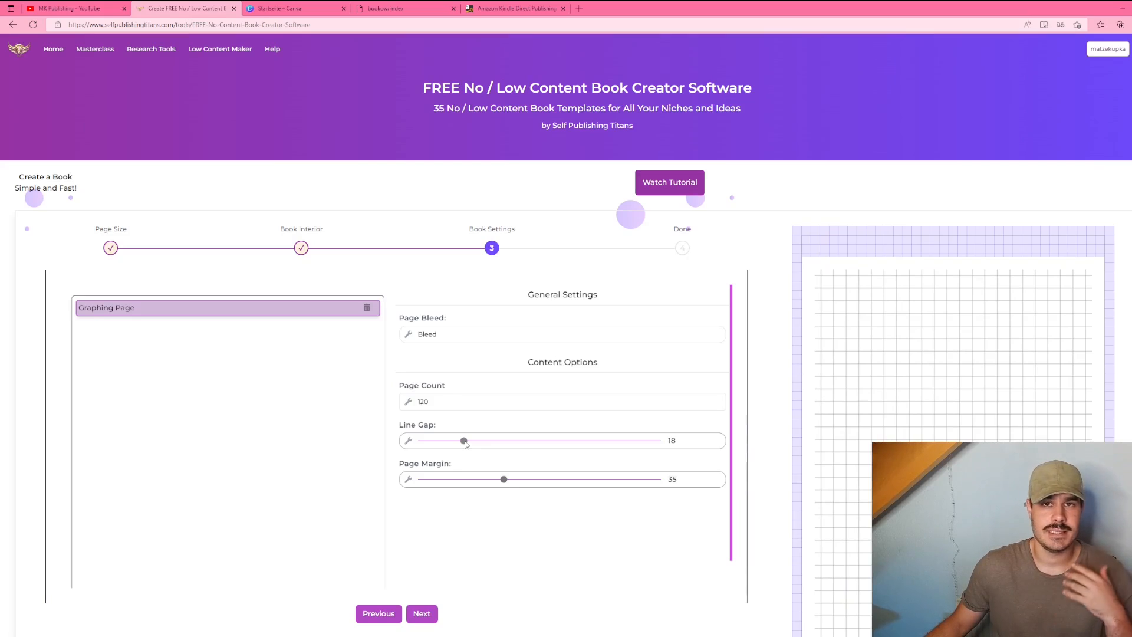
drag(465, 443, 449, 444)
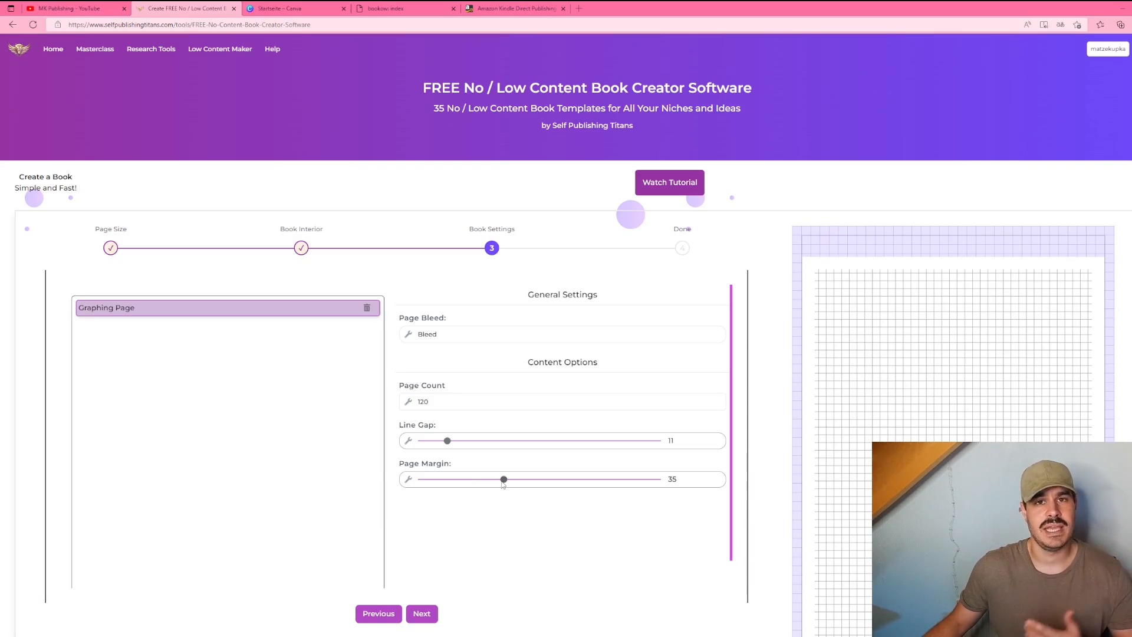
drag(503, 482, 403, 475)
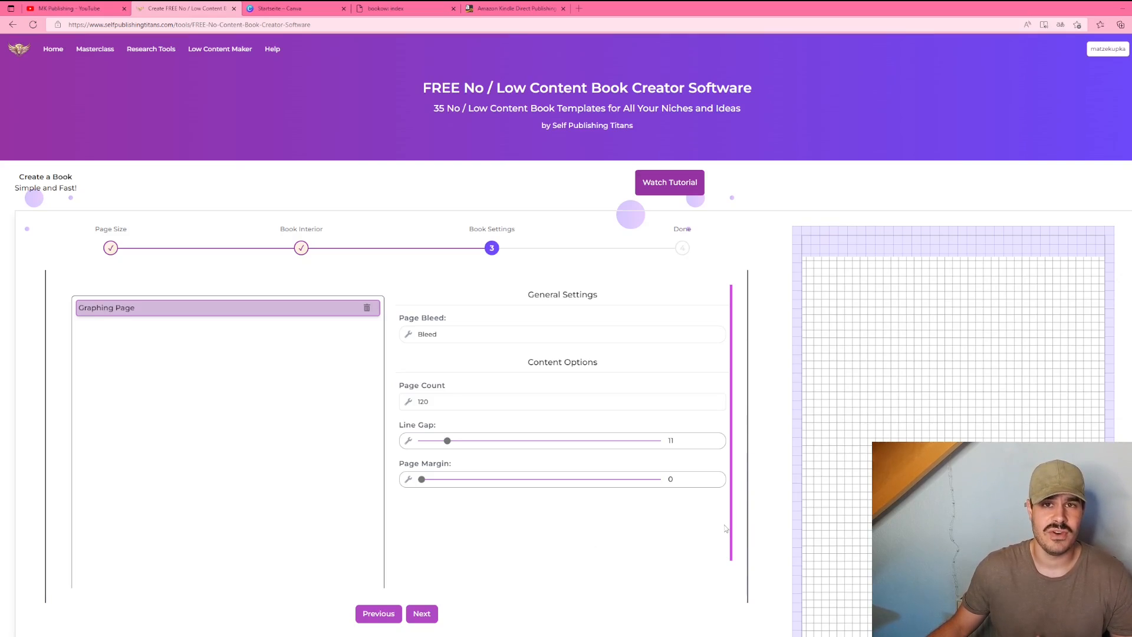
click(423, 614)
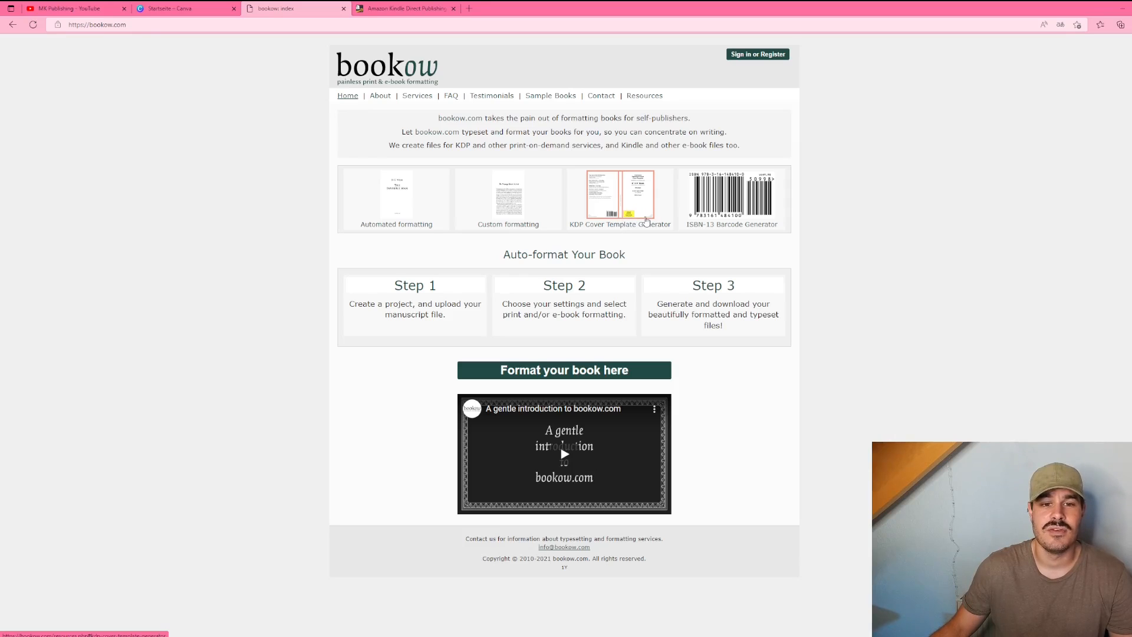
Step: Open bookow's KDP Cover Template Generator and enter width 8.625, height 11.25 and page count 120
click(642, 219)
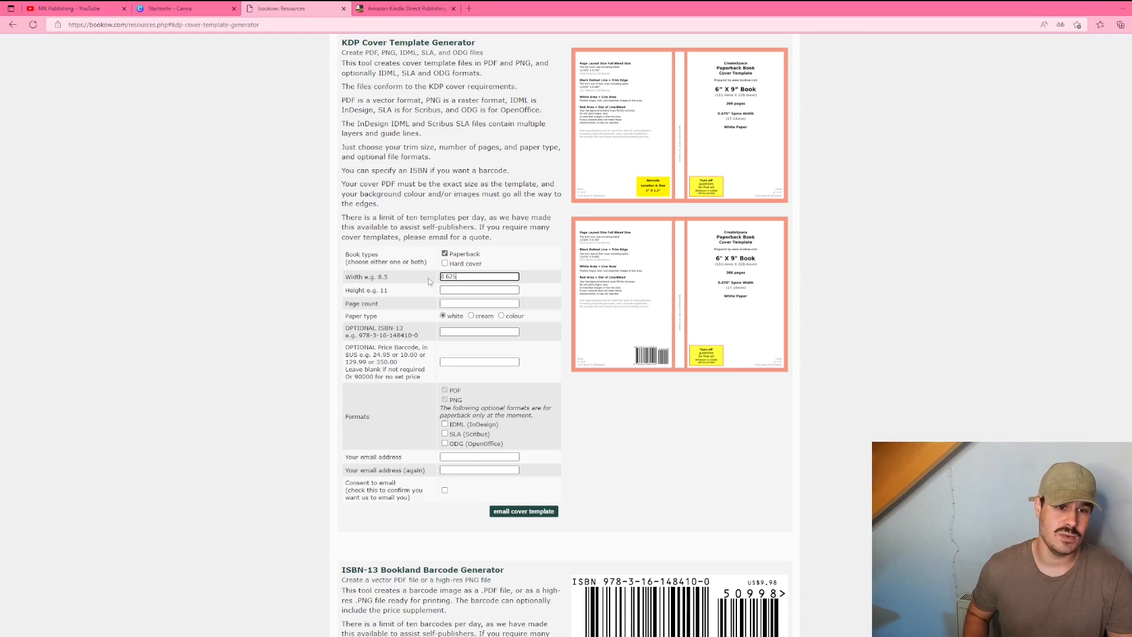
click(448, 288)
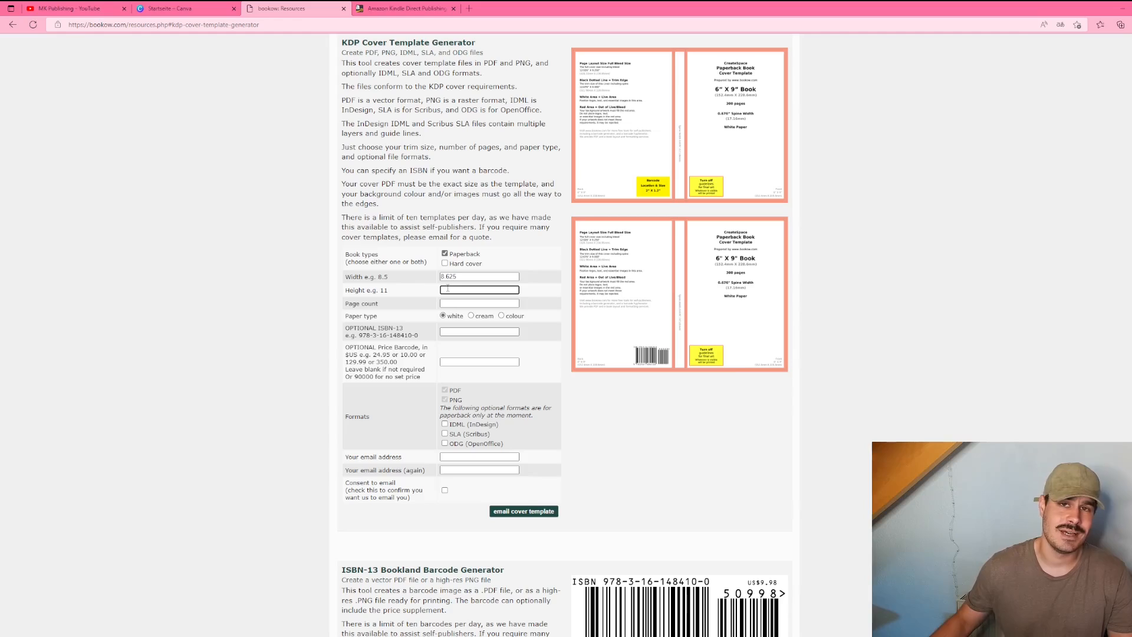
text(11.25)
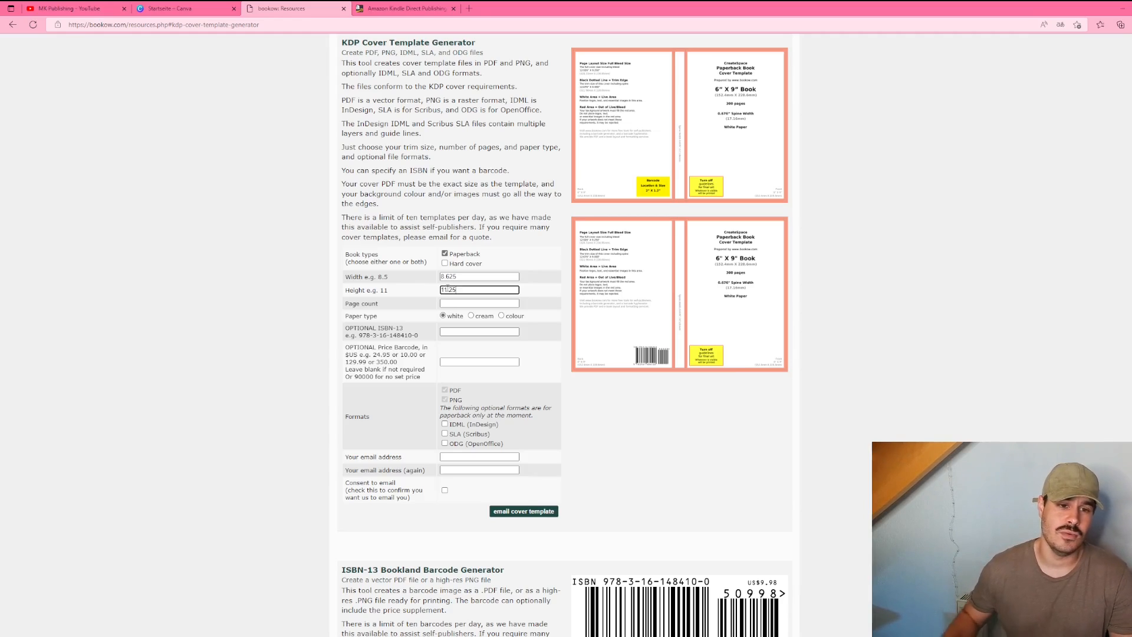
click(469, 305)
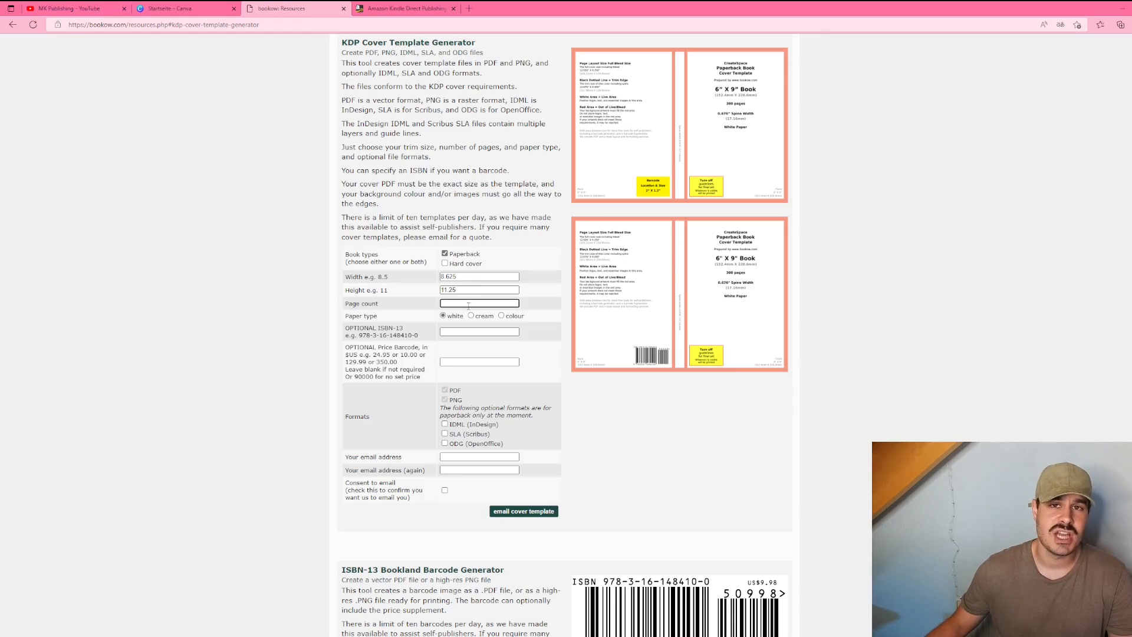
text(120)
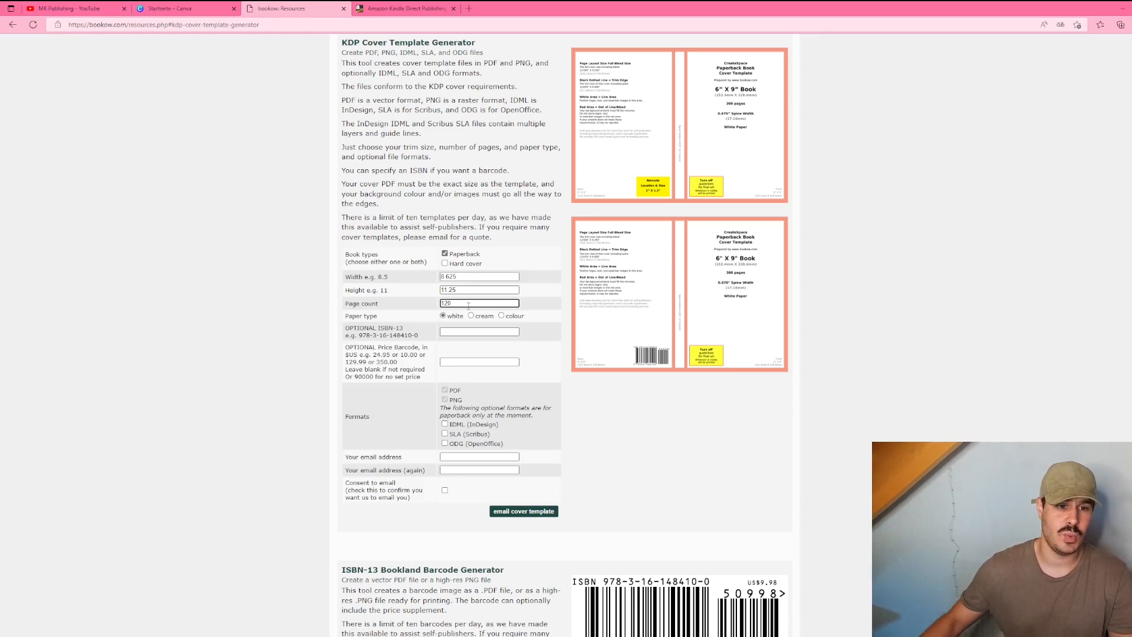
scroll(454, 366, down, 2)
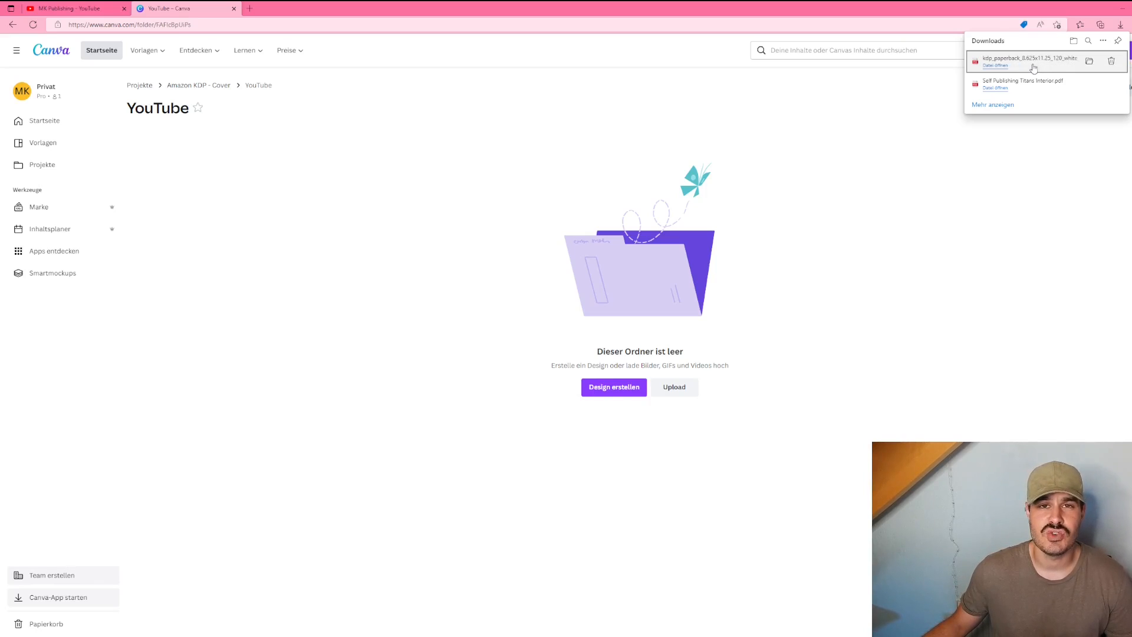
Step: Upload the downloaded kdp_paperback 8.625x11.25 cover template PDF into the Canva YouTube folder and open it
drag(1033, 68, 614, 247)
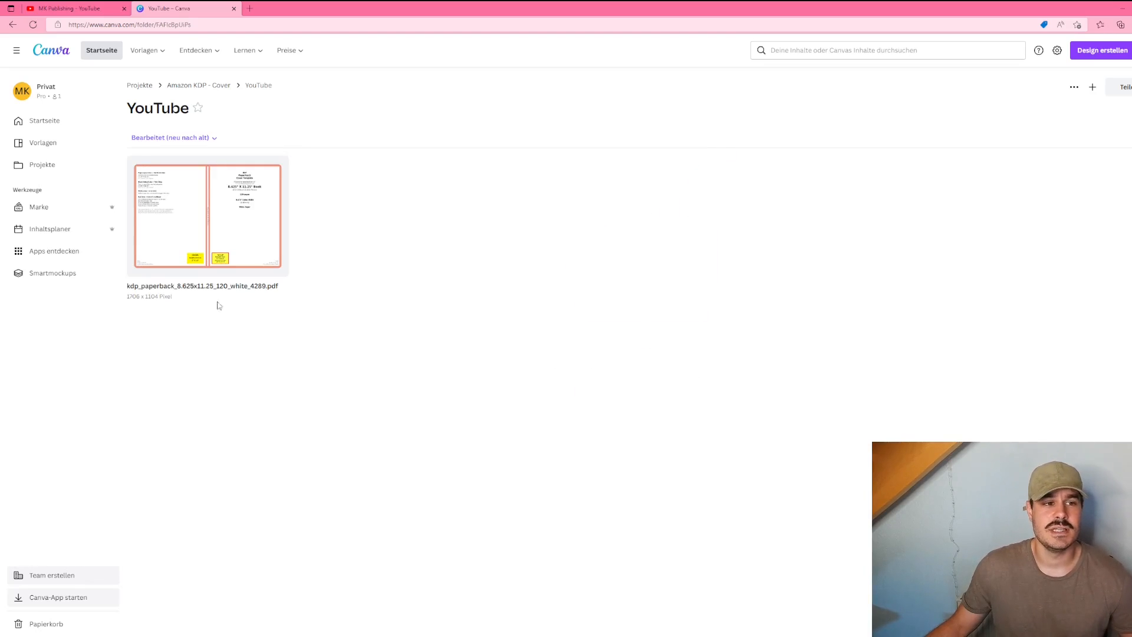
click(191, 243)
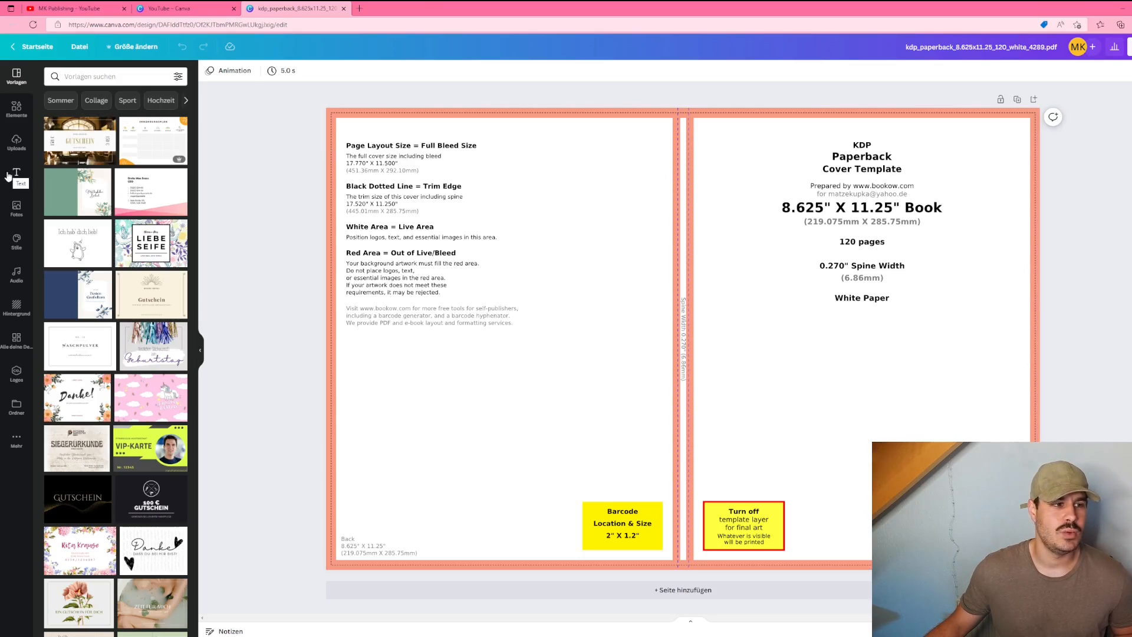
Step: Add a square shape and stretch it into a tall strip covering the spine from top to bottom
click(16, 108)
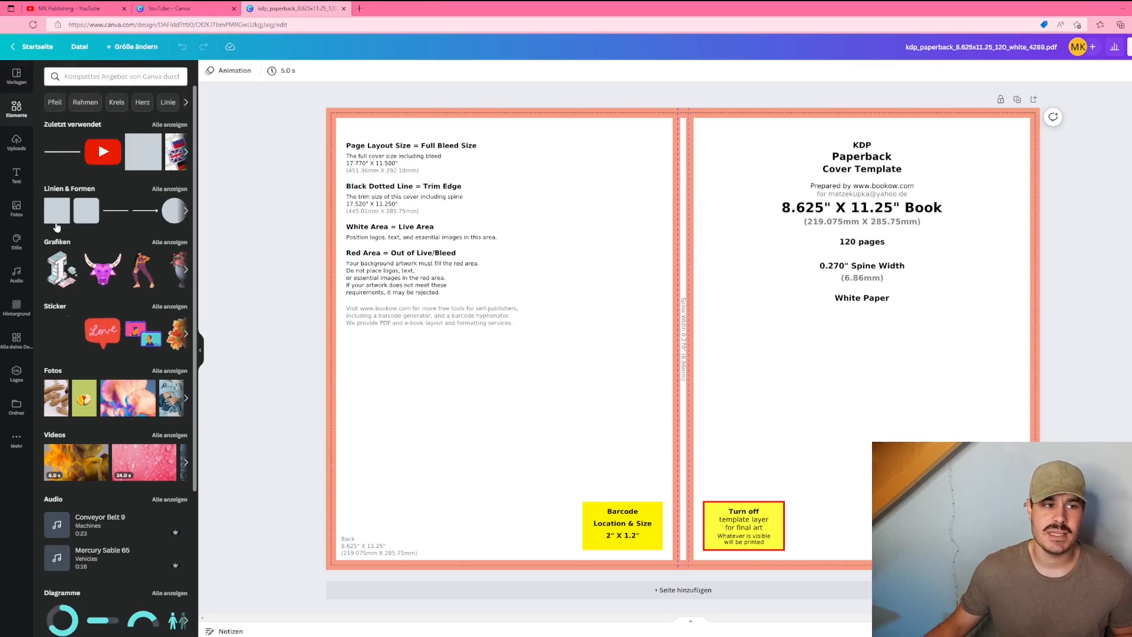
click(57, 213)
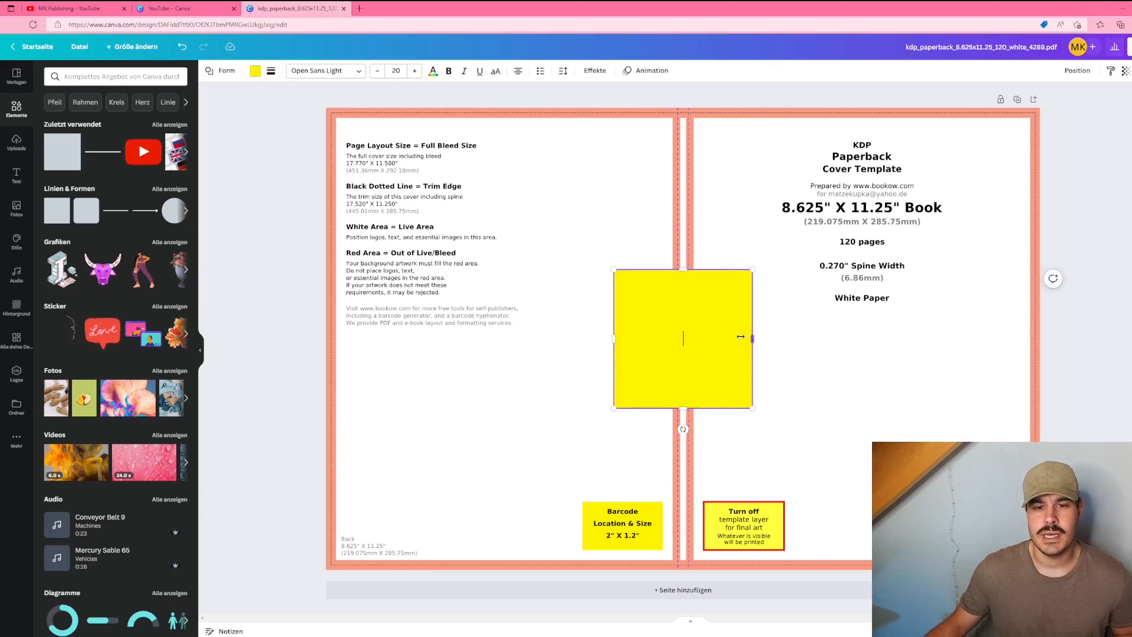
drag(741, 336, 699, 338)
drag(614, 338, 669, 340)
drag(683, 269, 692, 106)
drag(684, 408, 680, 570)
Step: Center the spine strip horizontally on the page
click(1079, 71)
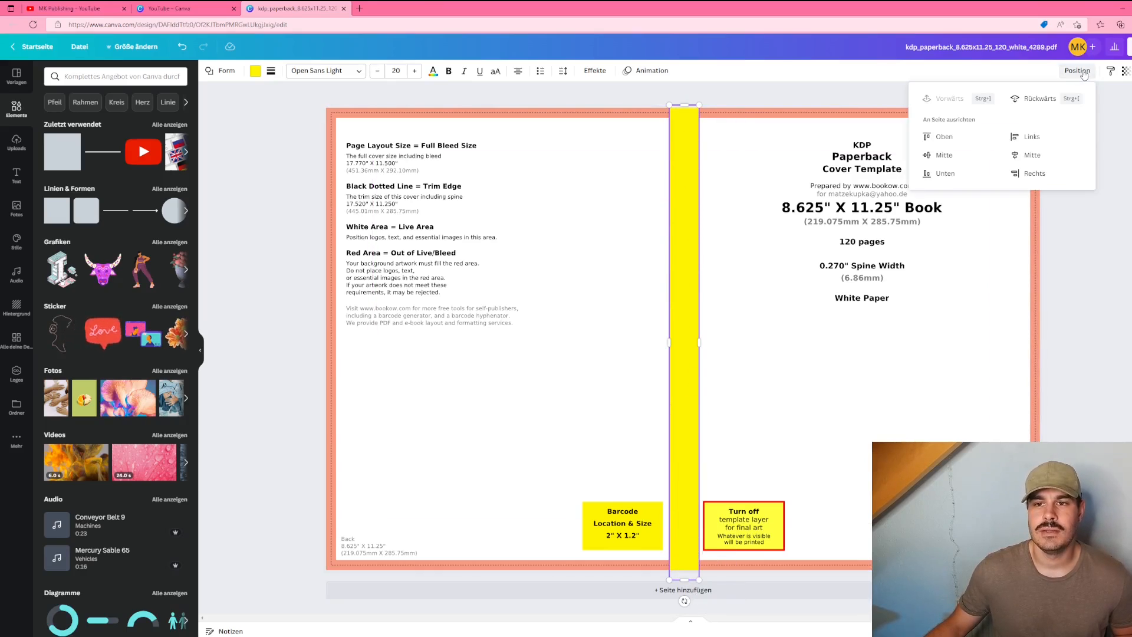
click(1052, 154)
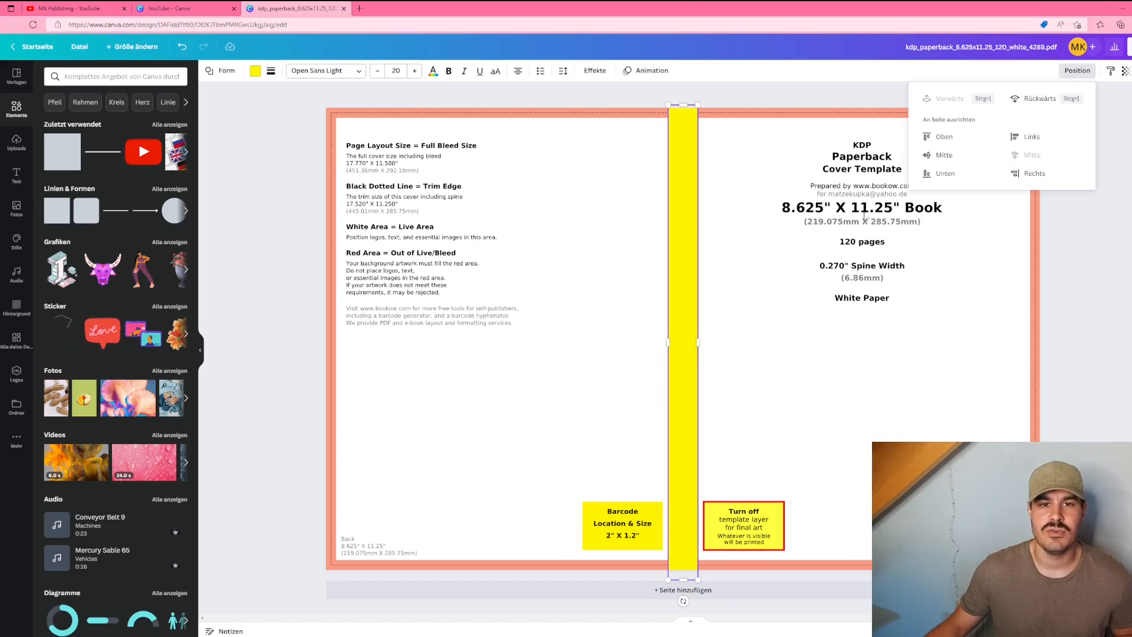
click(740, 205)
click(693, 190)
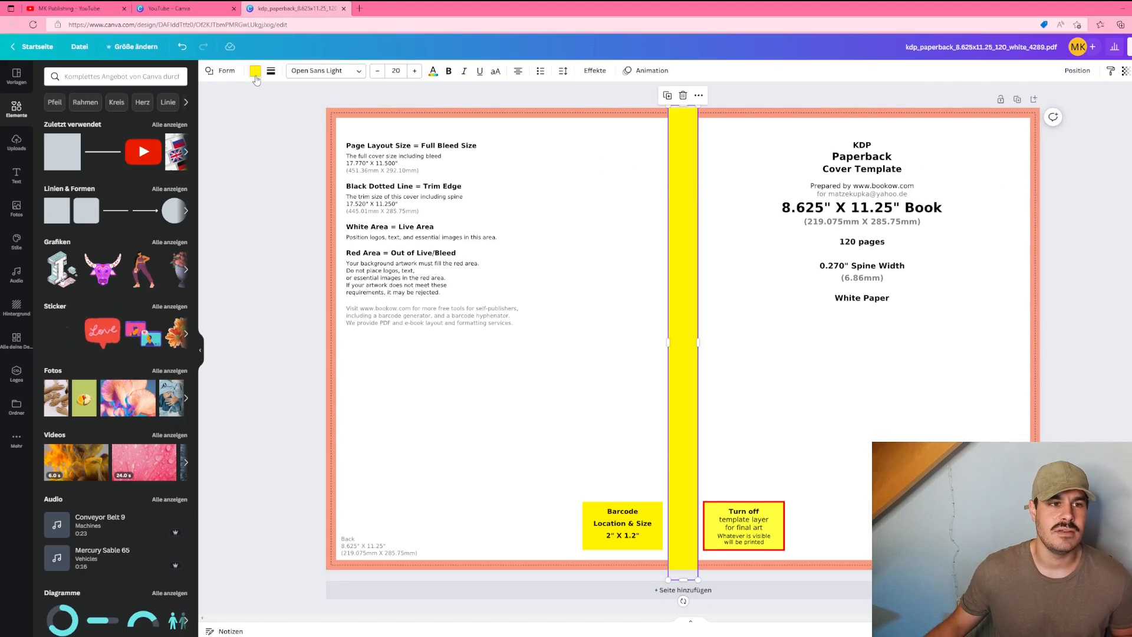
Step: Recolor the spine strip light gray
click(256, 72)
click(152, 247)
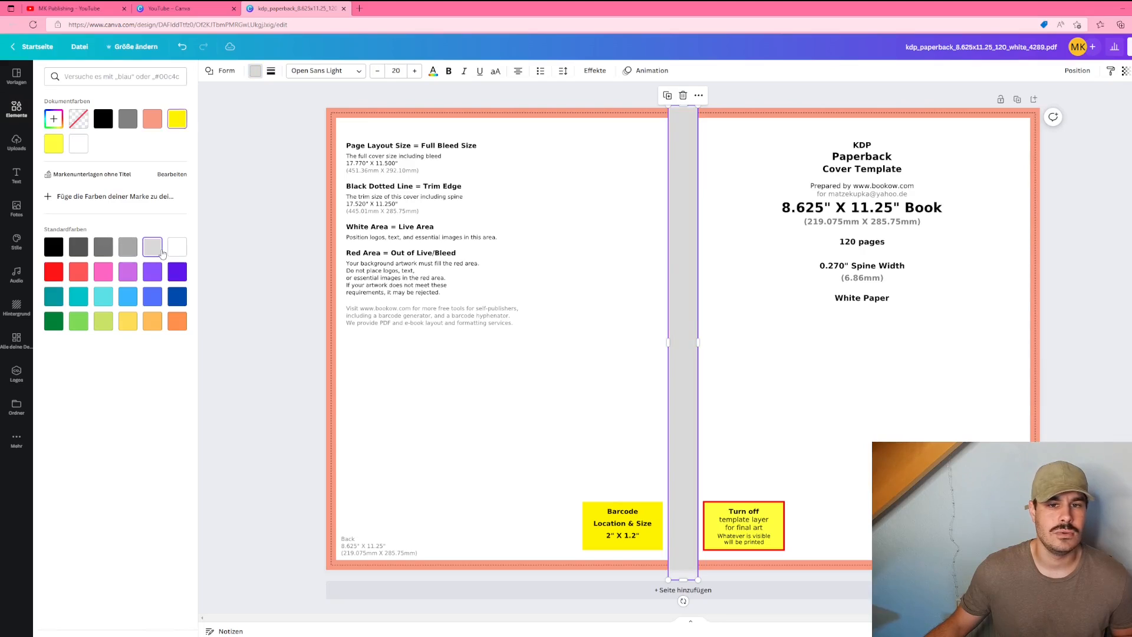
click(278, 208)
click(559, 306)
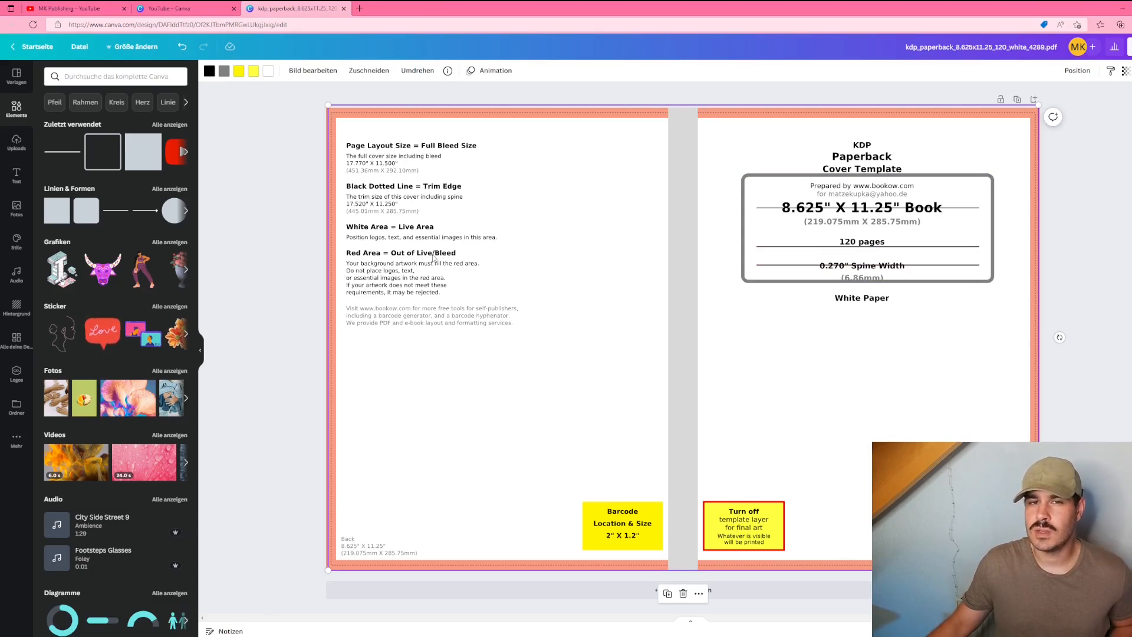
Step: Browse the text panel's font combinations
click(16, 175)
scroll(108, 280, down, 2)
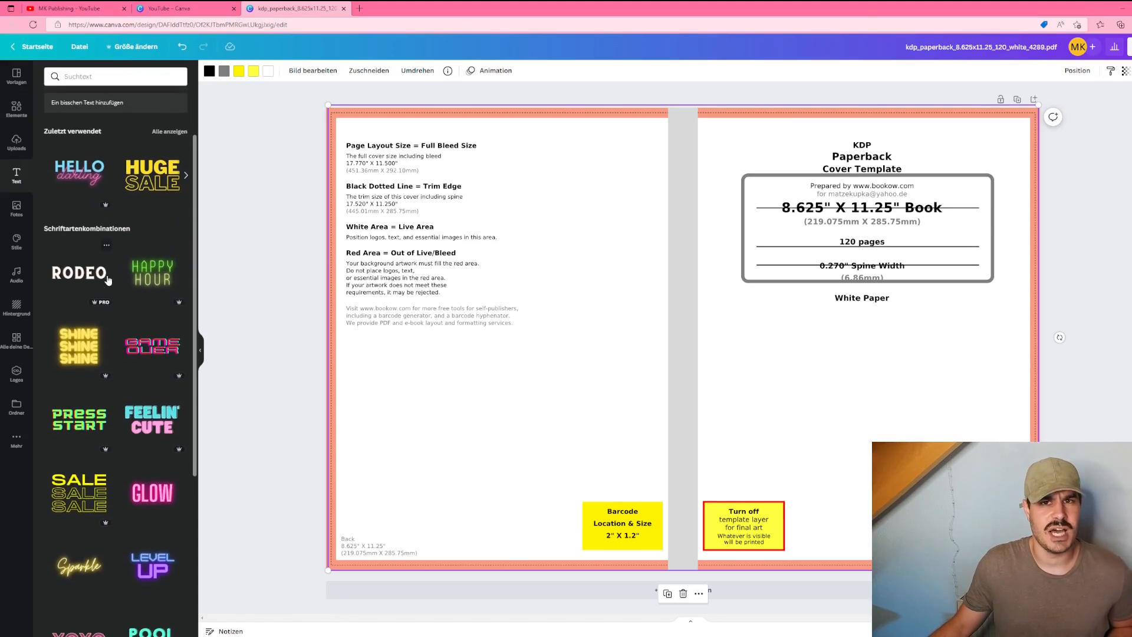
scroll(108, 280, down, 8)
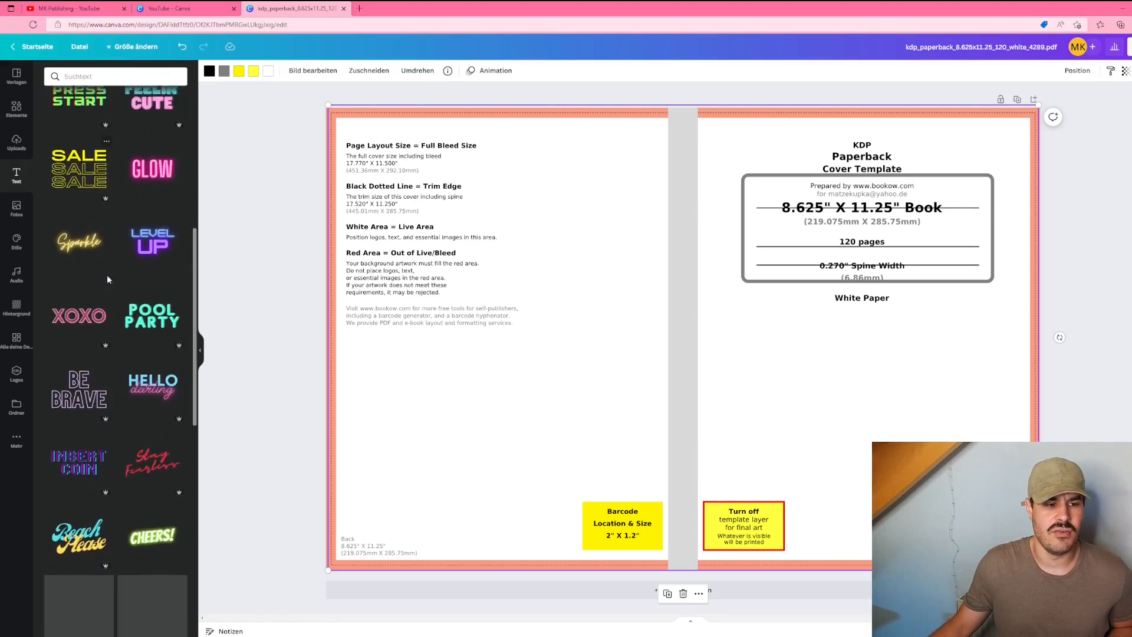
scroll(108, 280, down, 7)
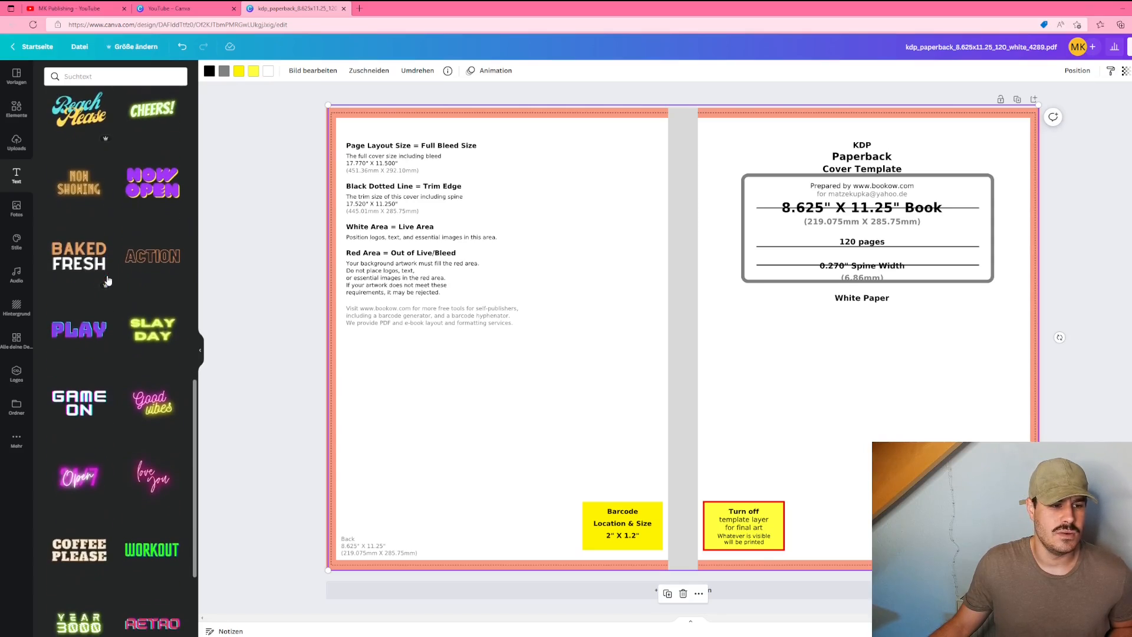
scroll(108, 280, down, 6)
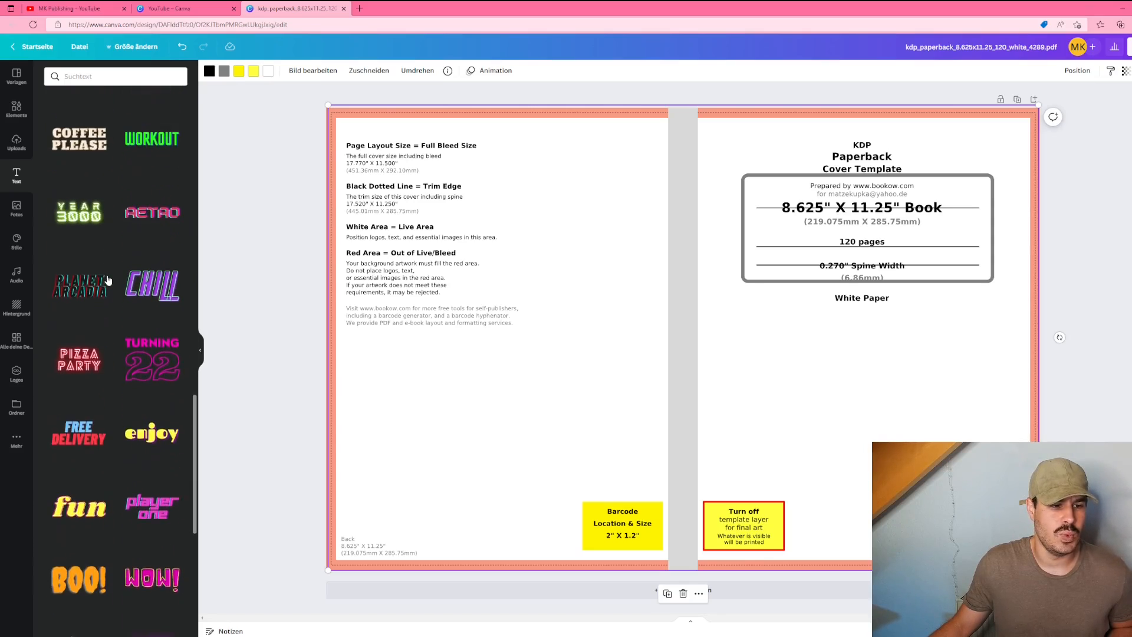
scroll(108, 280, down, 1)
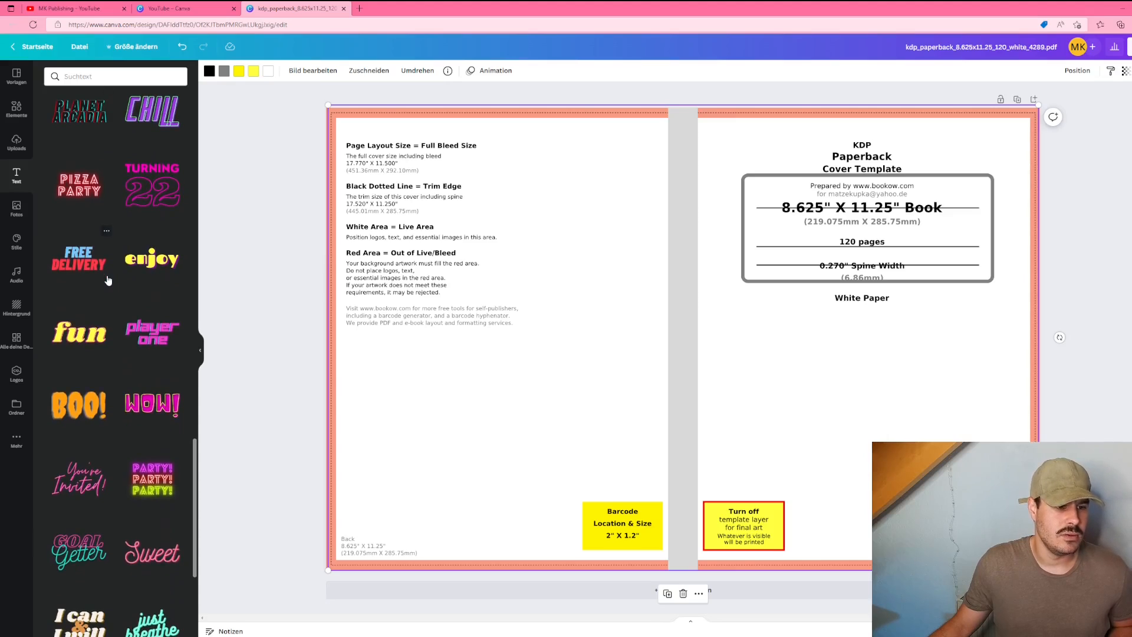
Step: Add the stacked SALE font combination to the cover and delete two of its three lines
scroll(108, 280, down, 5)
scroll(108, 280, down, 3)
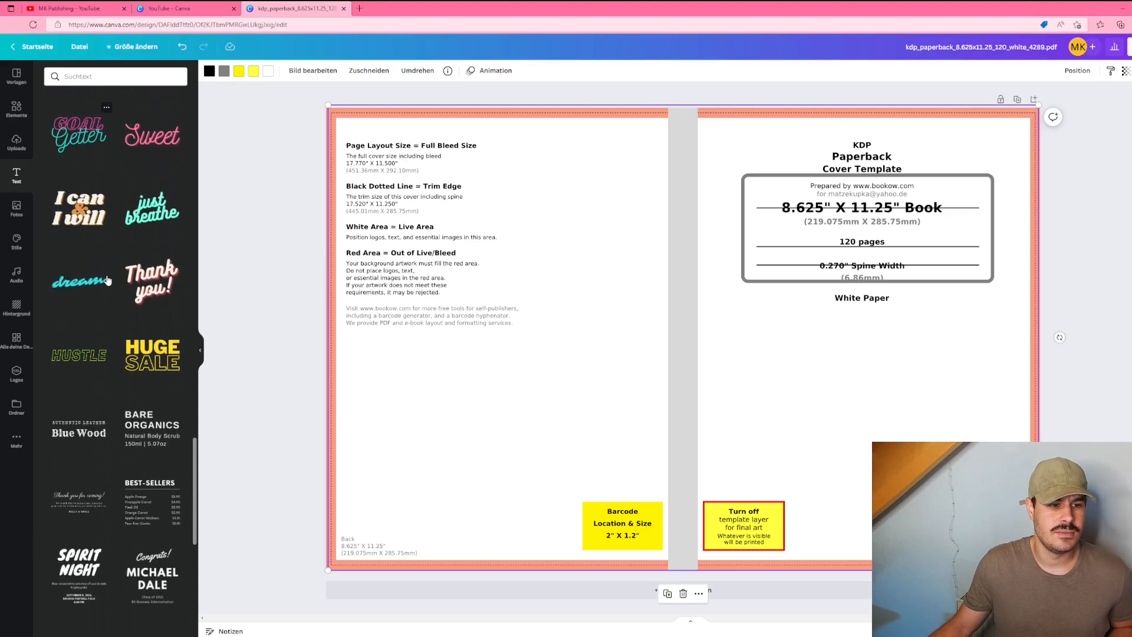
scroll(108, 280, up, 12)
scroll(108, 281, up, 10)
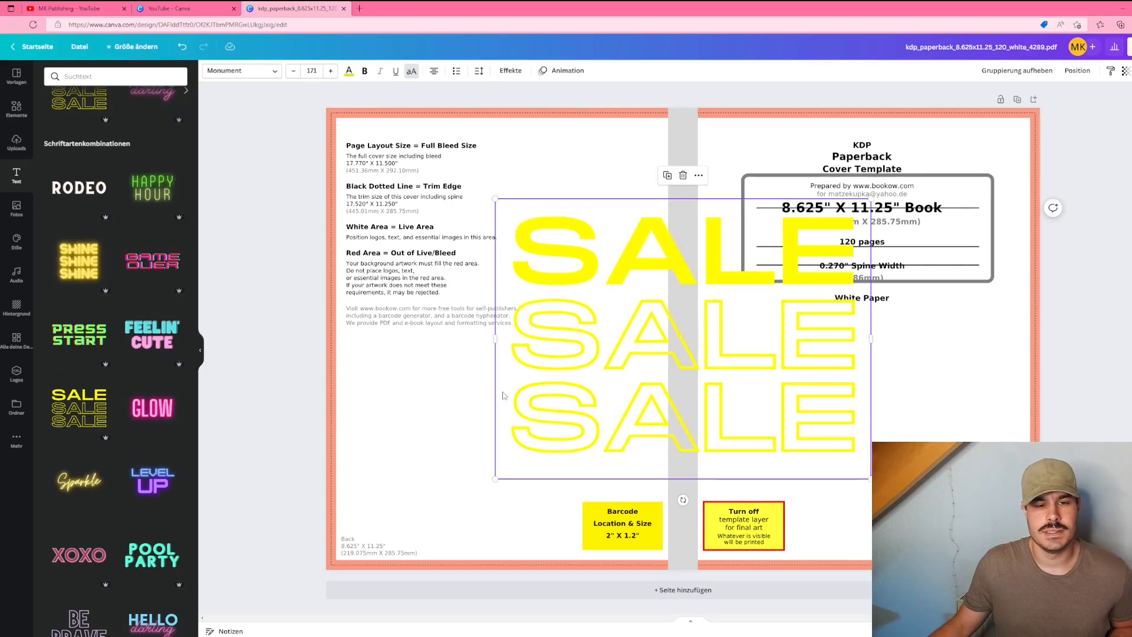
click(606, 355)
key(Delete)
click(605, 359)
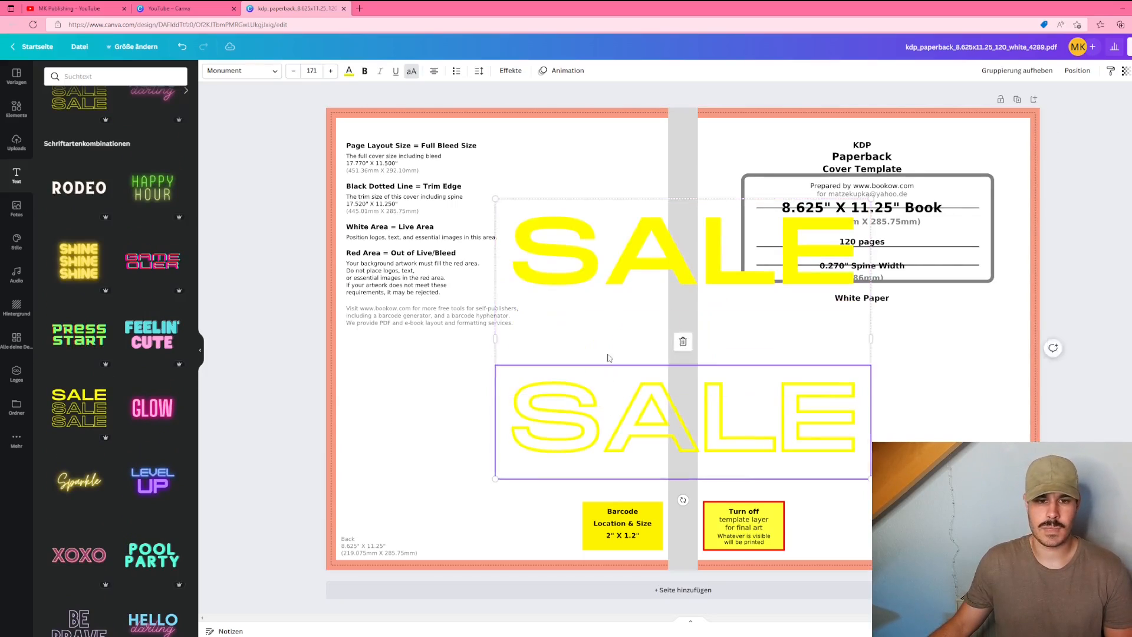
key(Delete)
Step: Recolor the remaining SALE text black and move it toward the cover's center
click(349, 70)
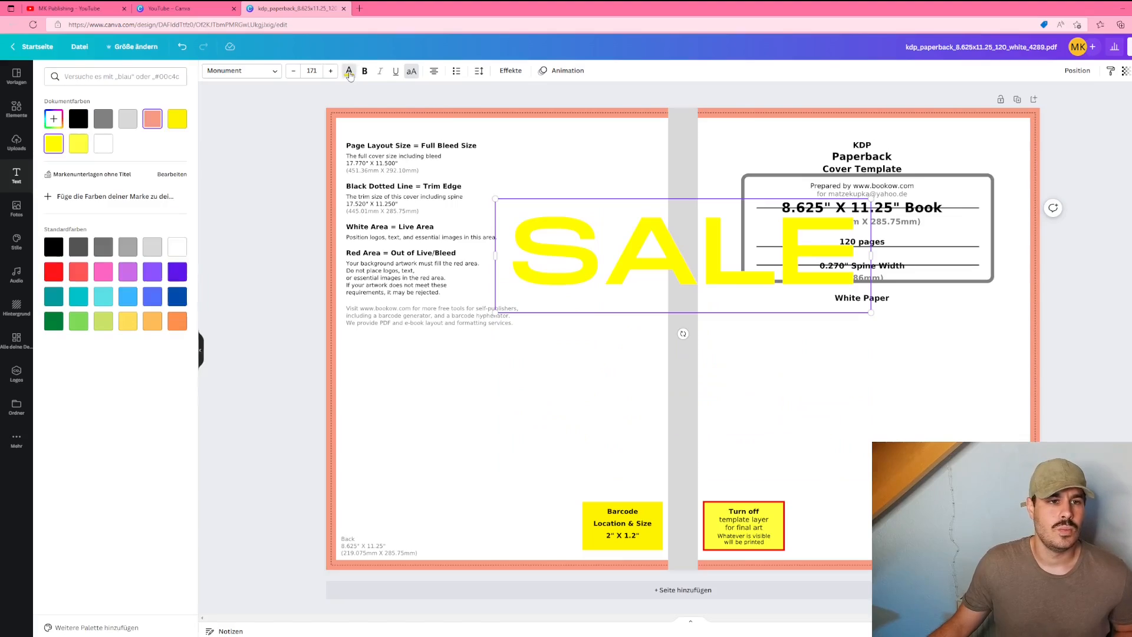
click(77, 125)
click(517, 413)
drag(620, 282, 553, 285)
Step: Replace the text with COMPOSITION NOTEBOOK
double_click(553, 285)
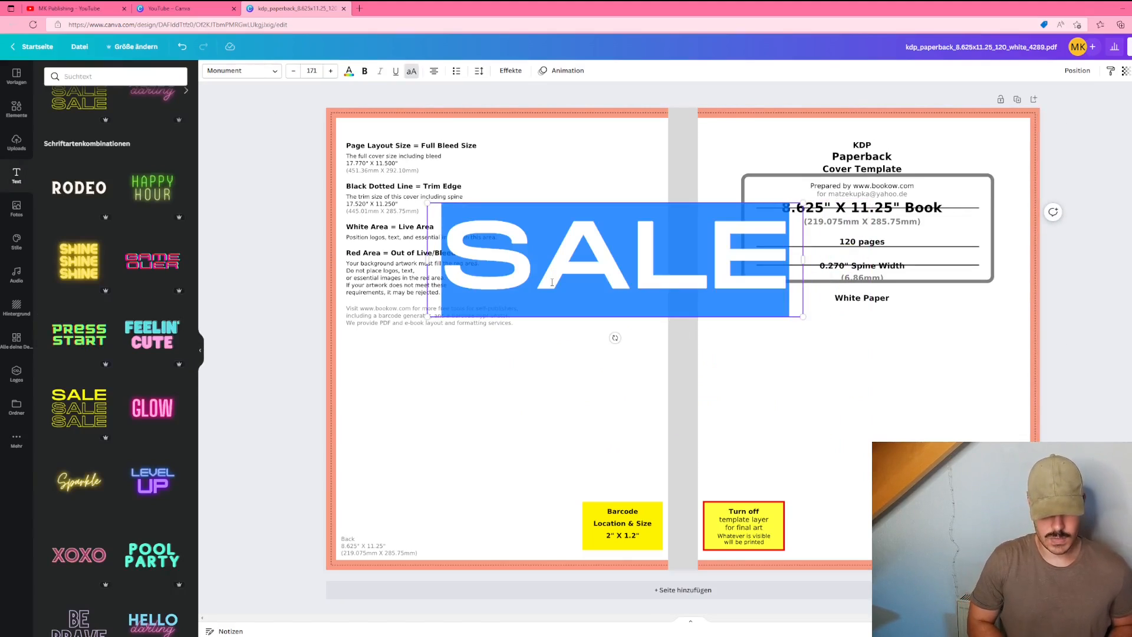
text(COMPOS)
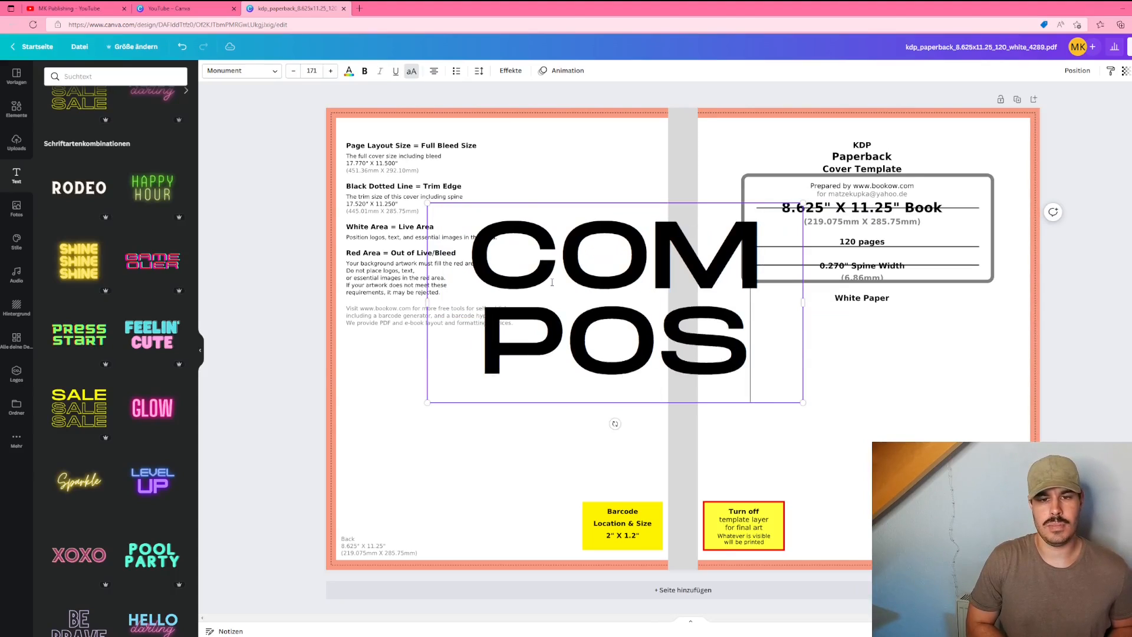
text(ITION NOTEBOOK)
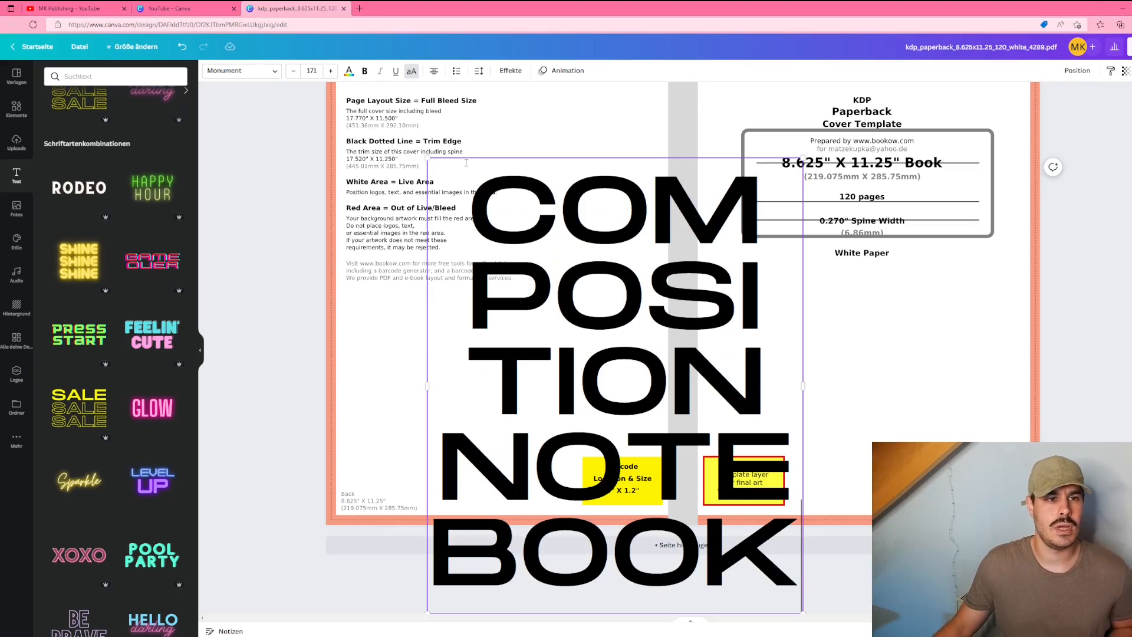
Step: Set the title's font size to 40 and widen its text box so it runs on one line
click(313, 70)
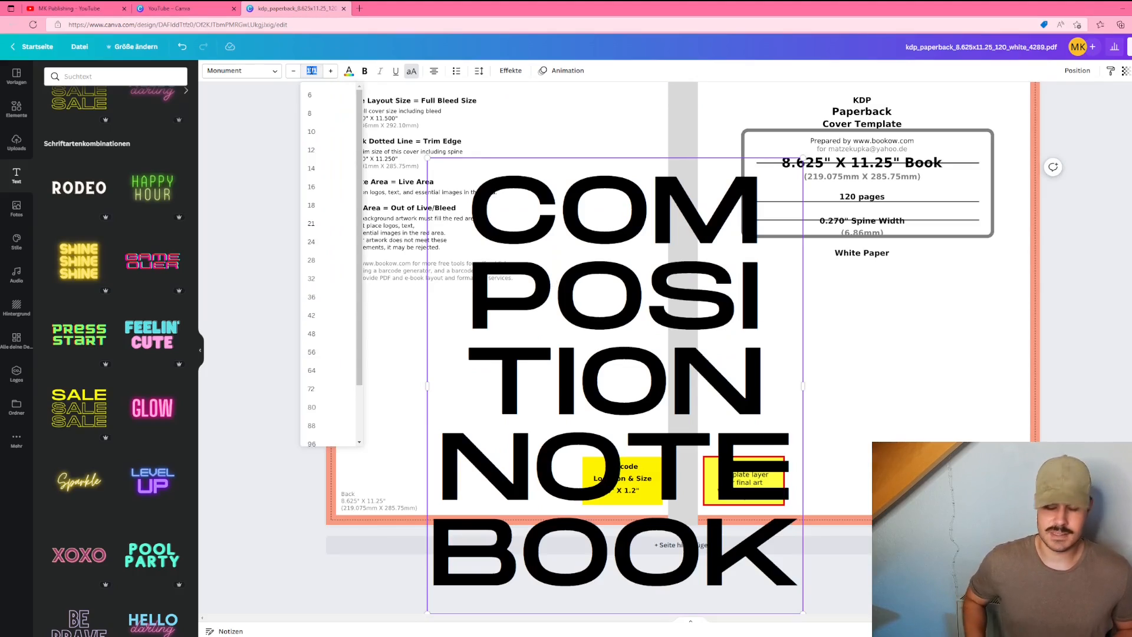
text(40)
key(Return)
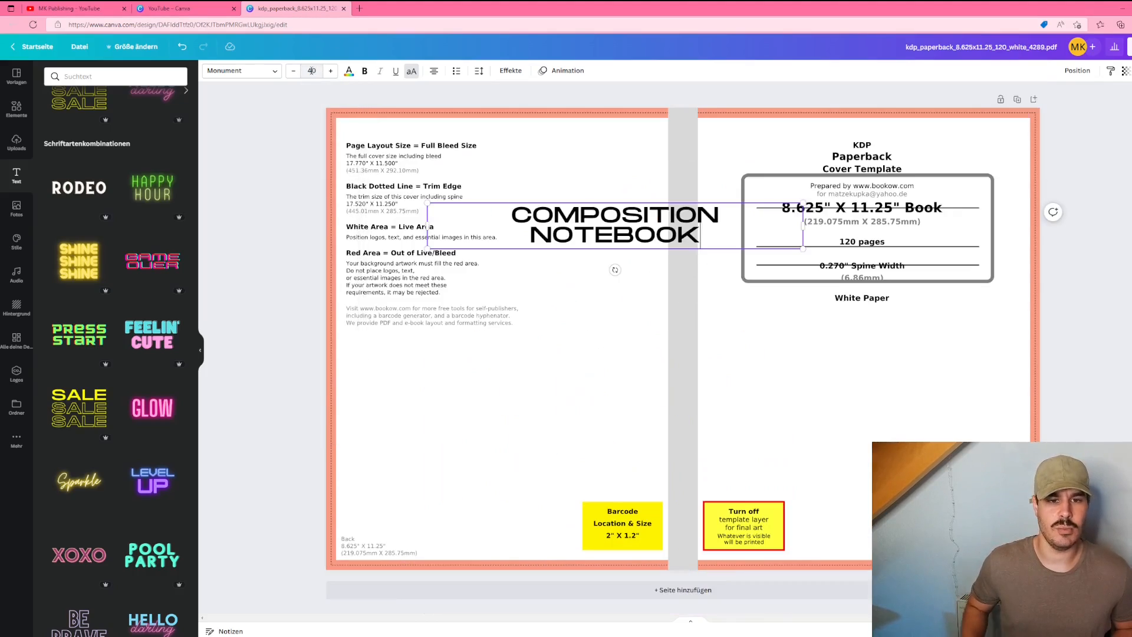
drag(803, 227, 852, 231)
click(650, 288)
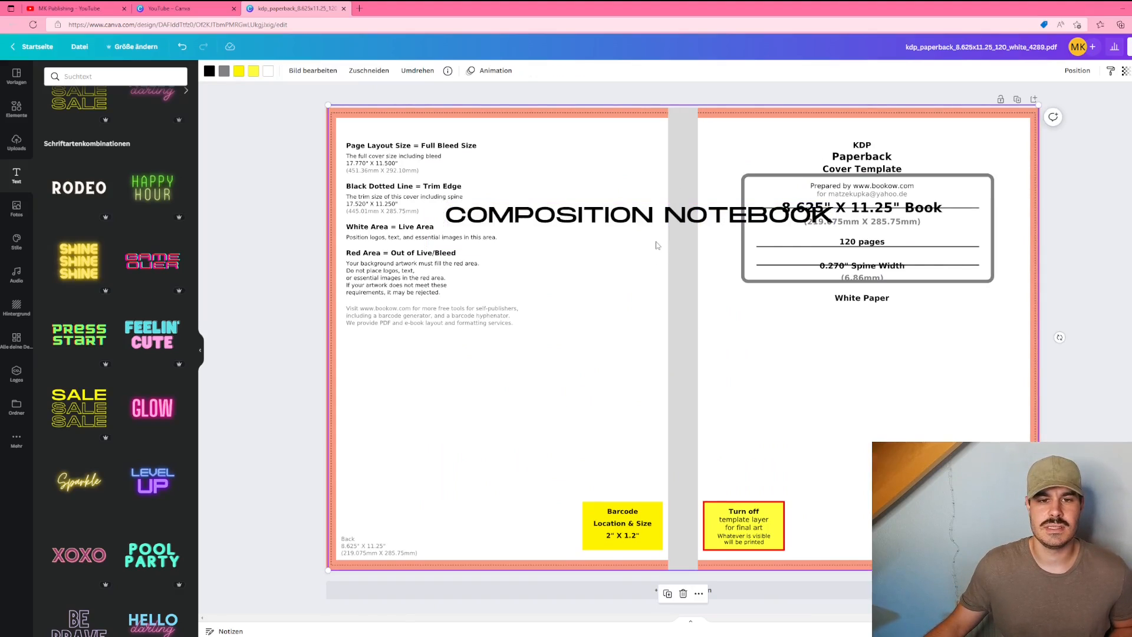
Step: Reduce the title's font size to 22
click(655, 220)
click(293, 71)
click(293, 72)
click(292, 71)
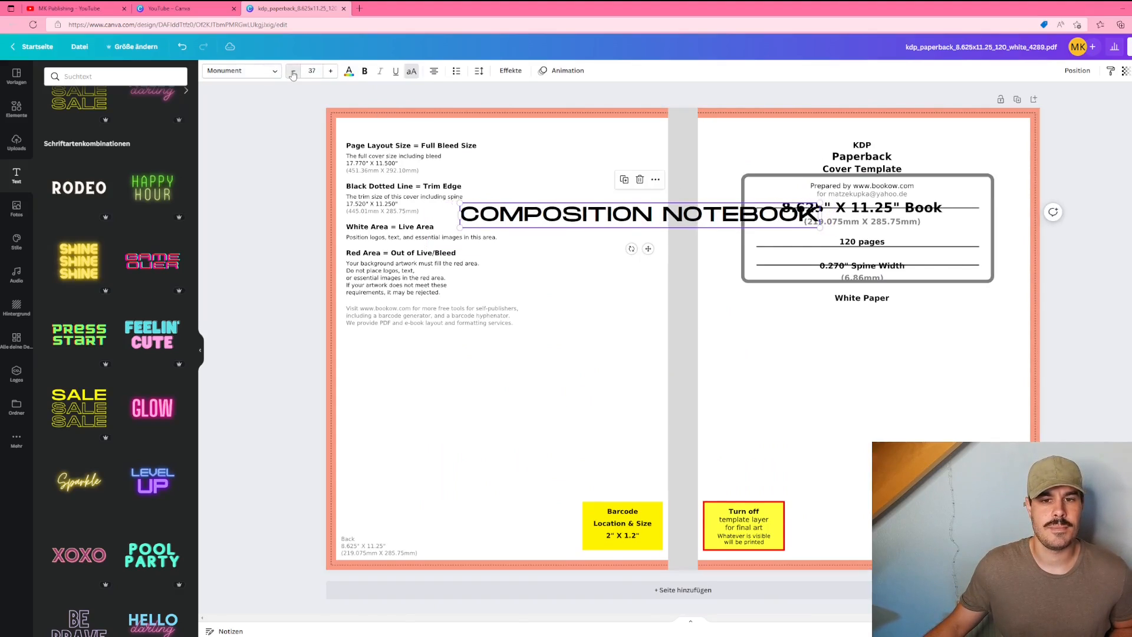
click(292, 71)
click(292, 71)
click(293, 71)
click(292, 72)
click(292, 72)
click(292, 72)
click(292, 72)
click(292, 72)
click(292, 72)
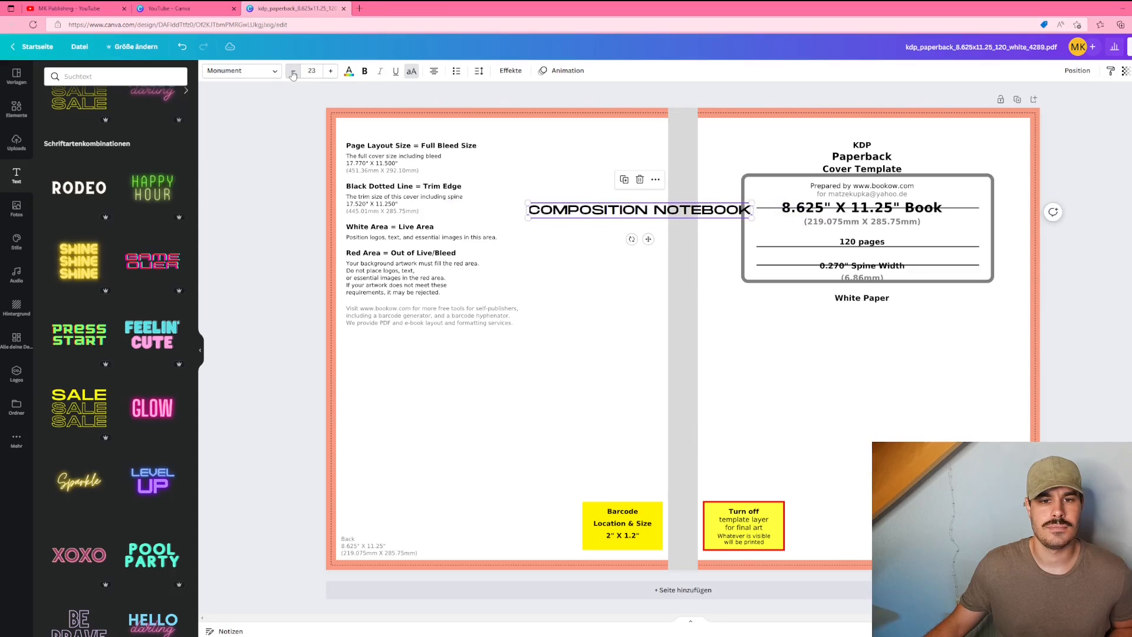
click(293, 72)
Step: Move the COMPOSITION NOTEBOOK title onto the front cover near its top
click(537, 285)
drag(613, 215, 840, 196)
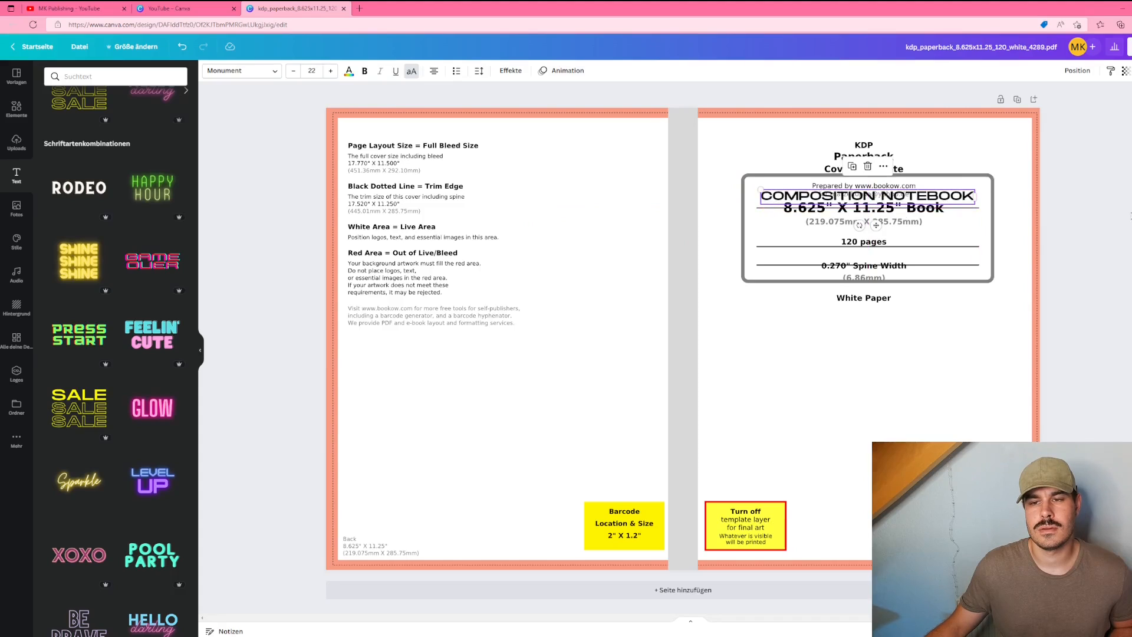
click(1106, 318)
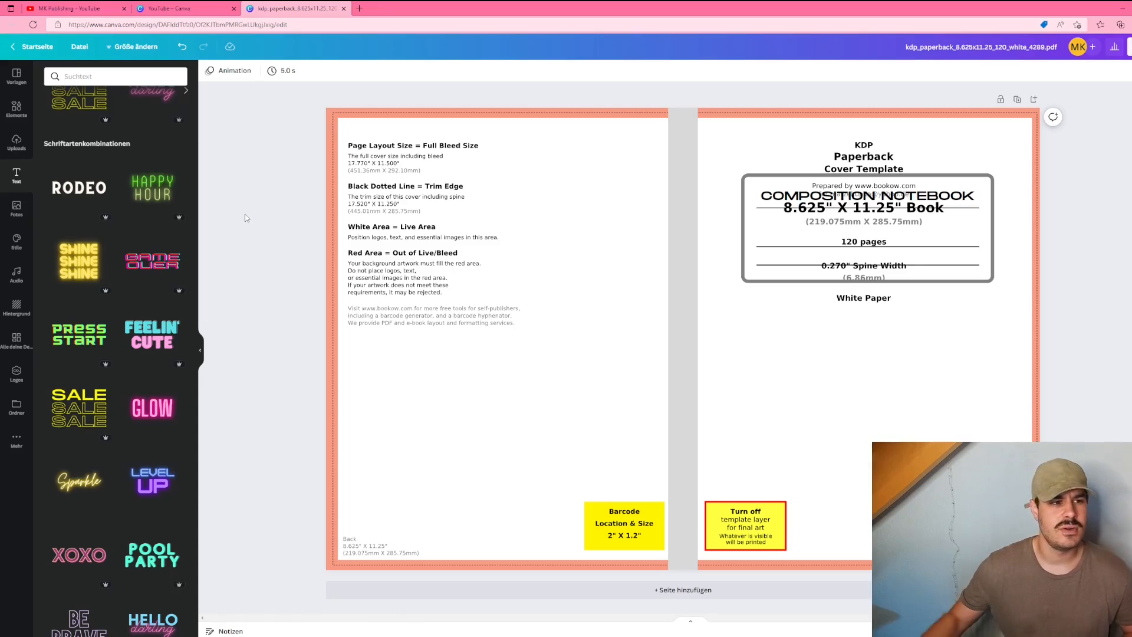
Step: Search the elements for school items and add a school-supplies pattern graphic to the cover
click(13, 115)
click(87, 78)
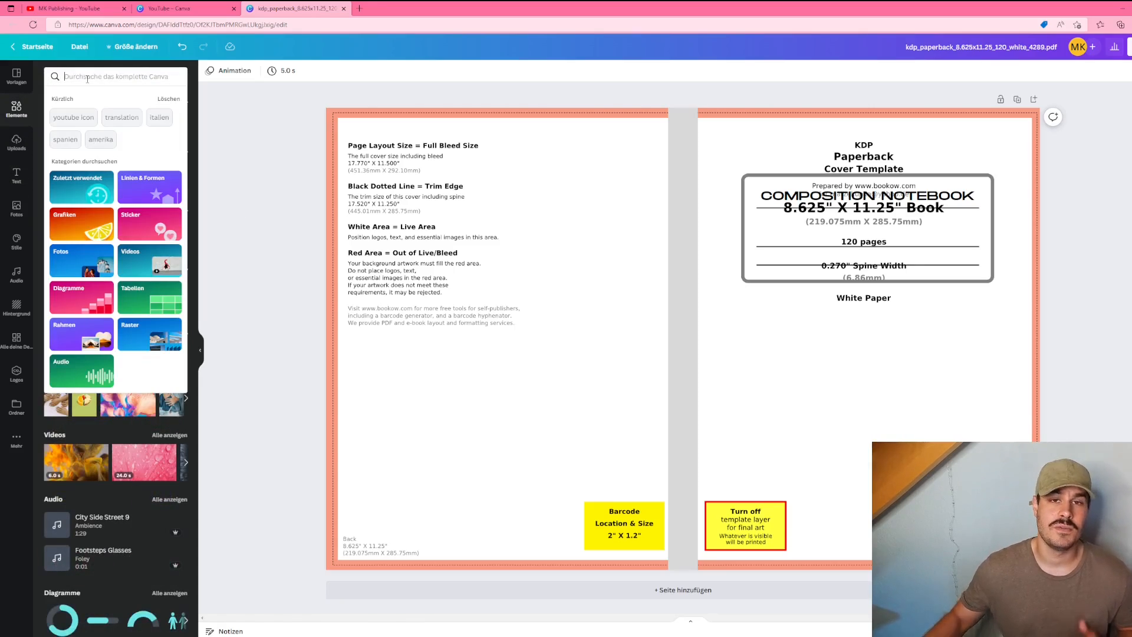
text(school)
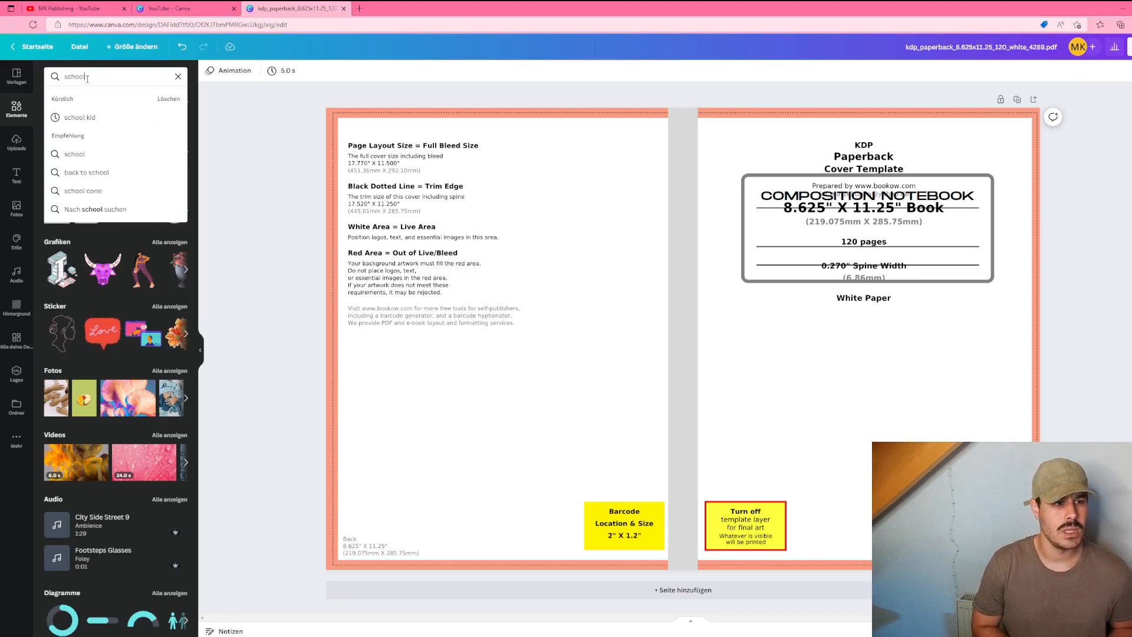
key(Return)
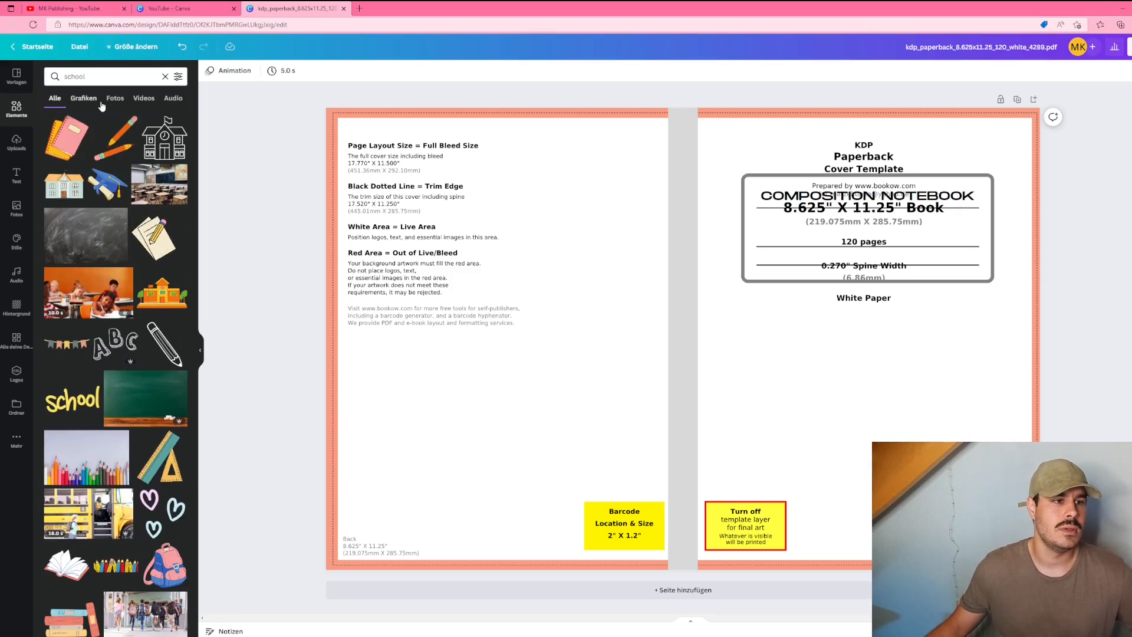
click(114, 98)
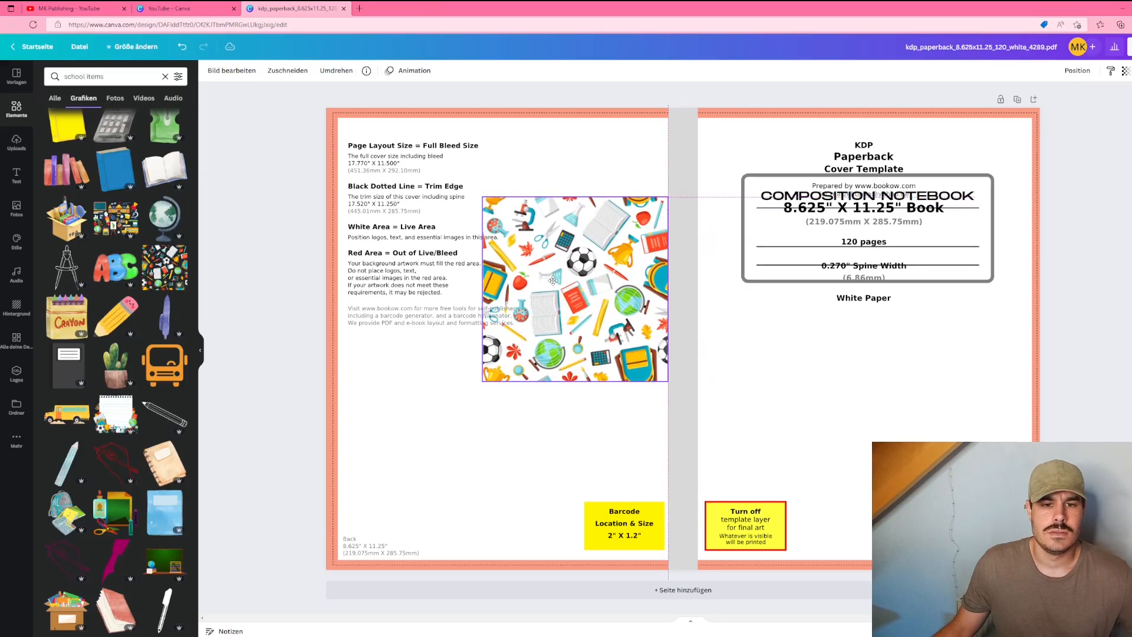
click(552, 280)
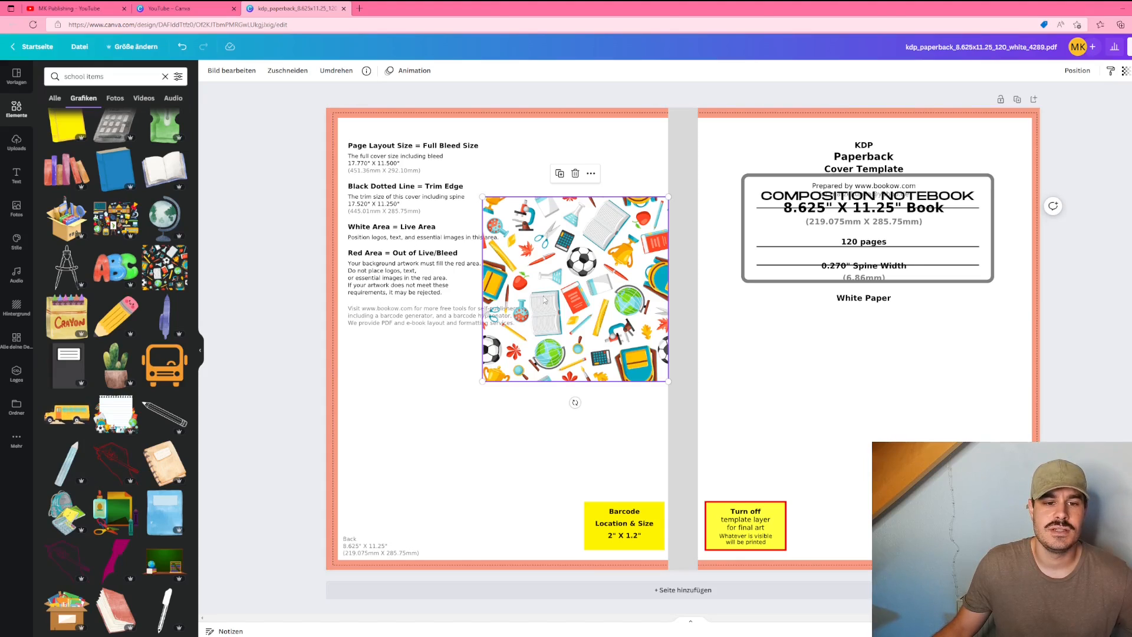
Step: Move the pattern graphic to the back cover's top-left corner and shrink it into a small tile
drag(549, 279, 504, 248)
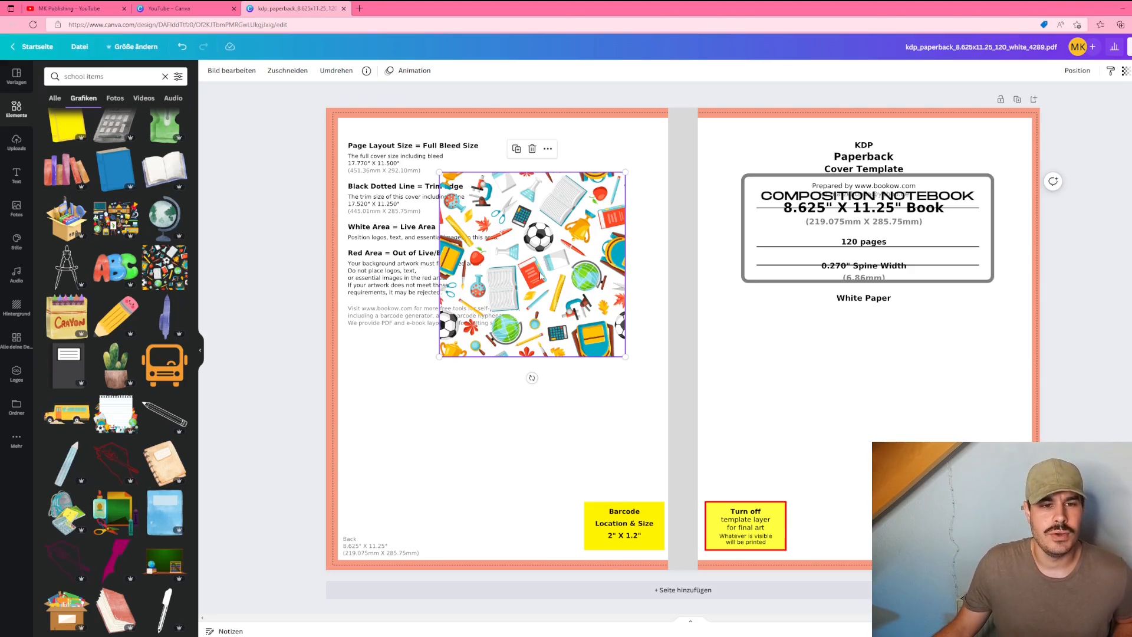
drag(540, 276, 427, 211)
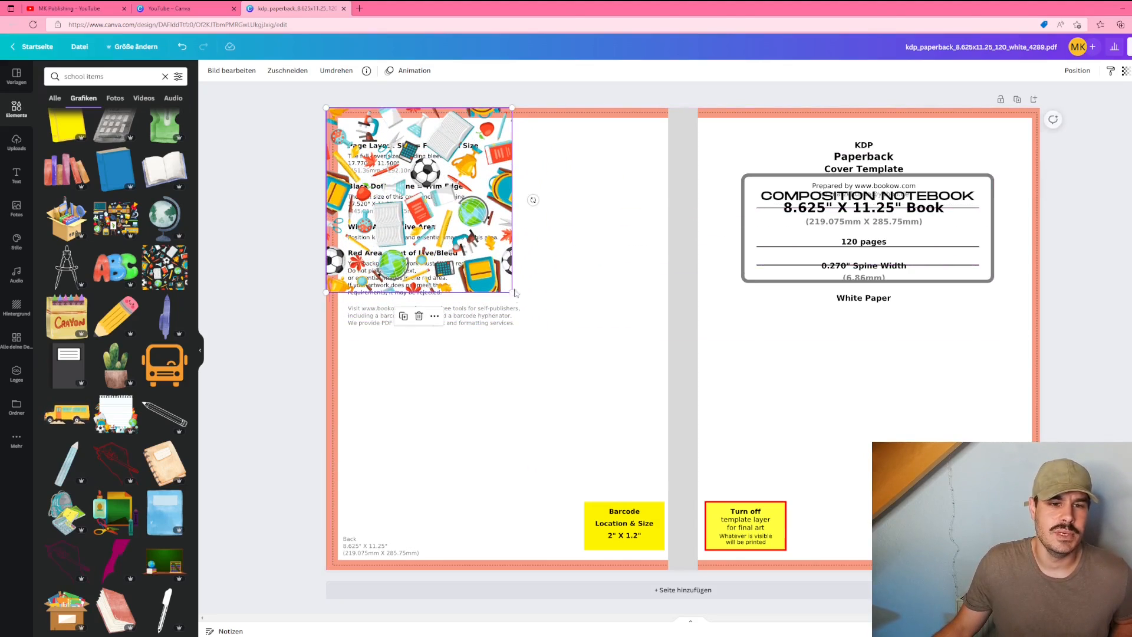
drag(514, 292, 437, 220)
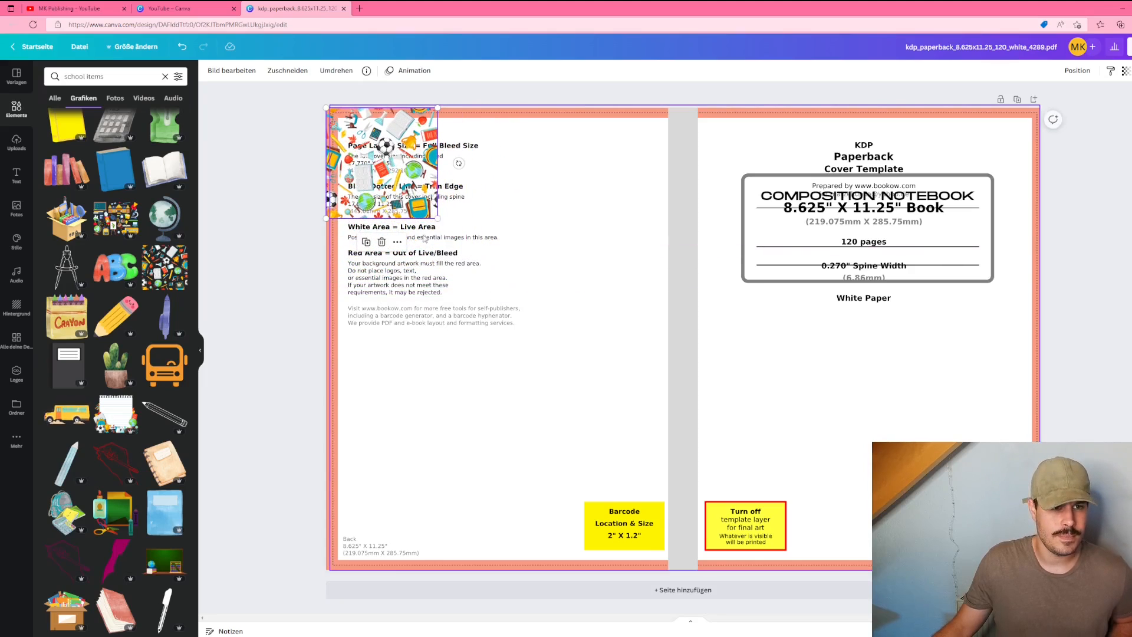
Step: Paste a copy of the pattern tile and place it directly to the right of the first
key(ctrl+v)
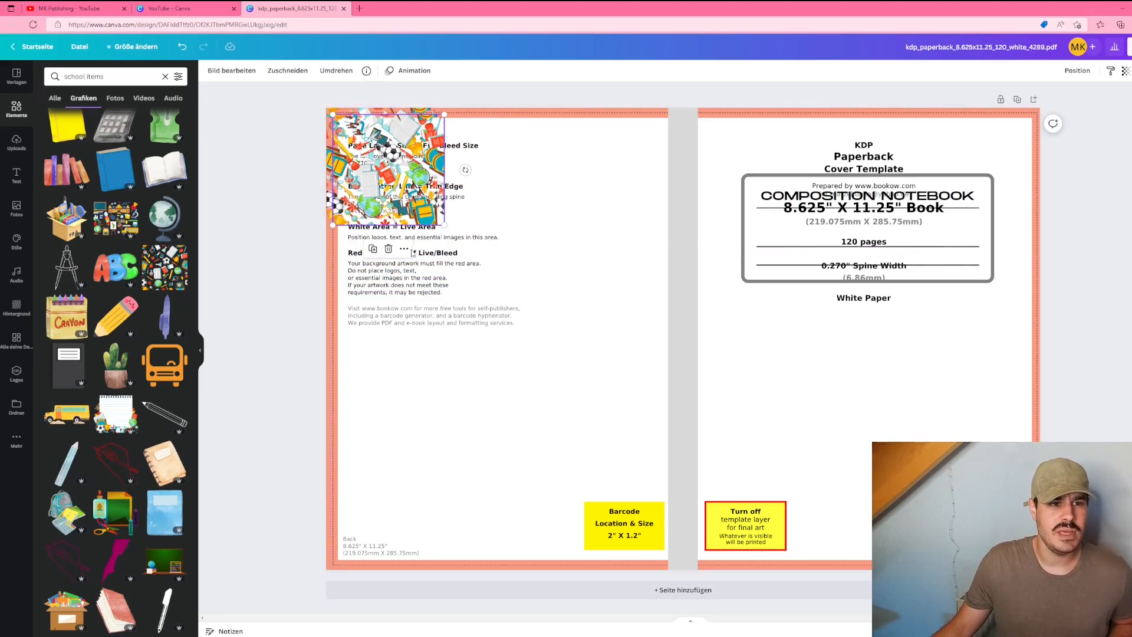
drag(379, 206, 487, 206)
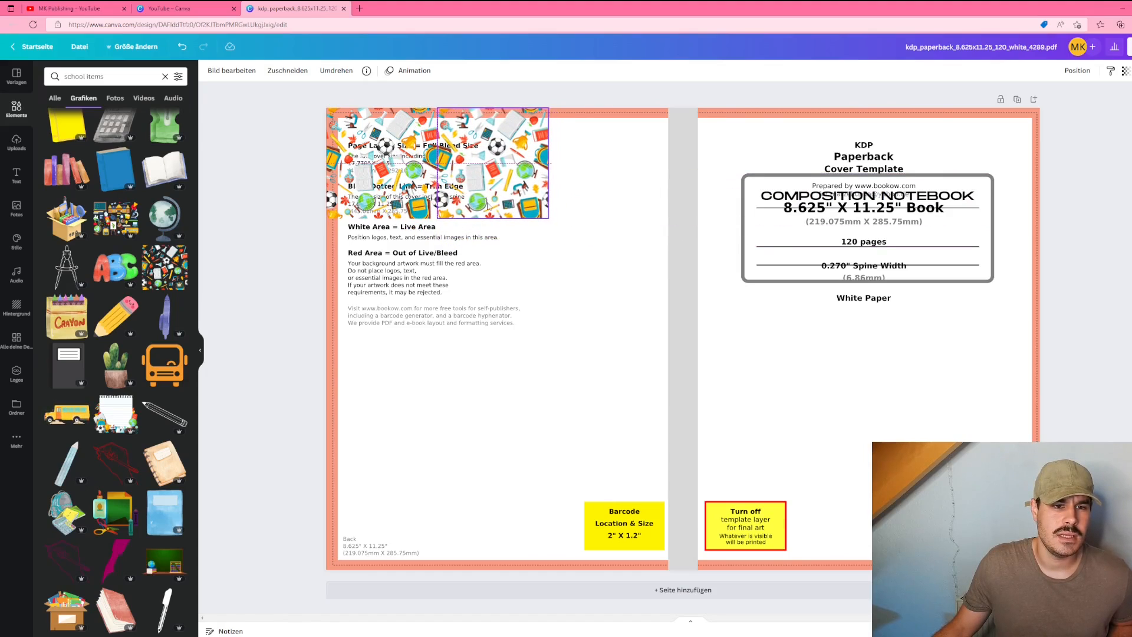
click(499, 257)
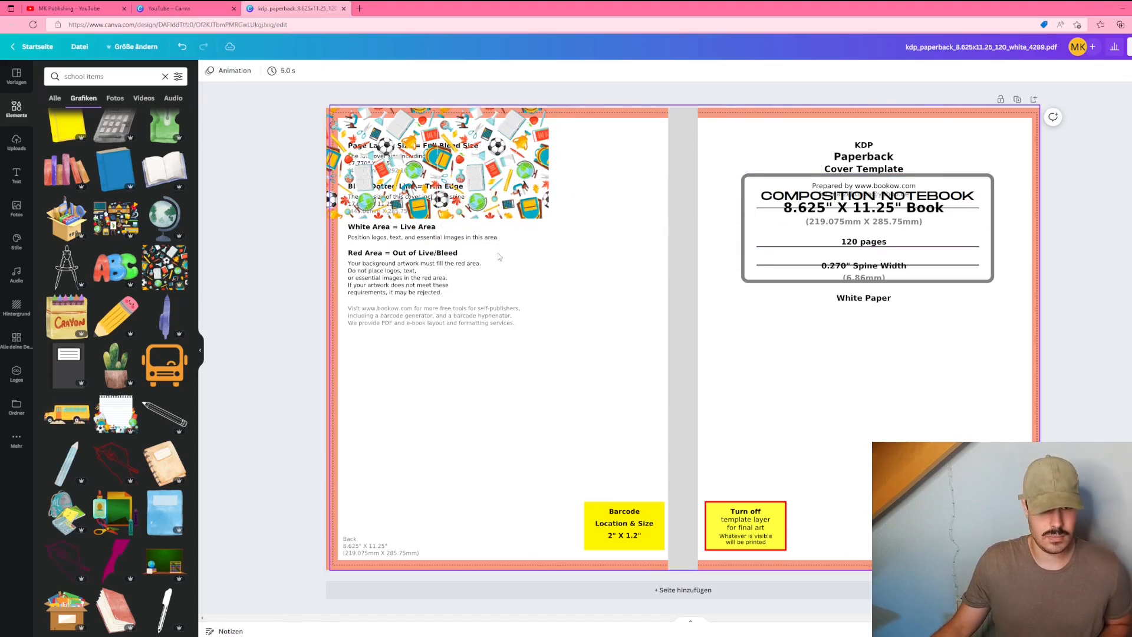
click(490, 204)
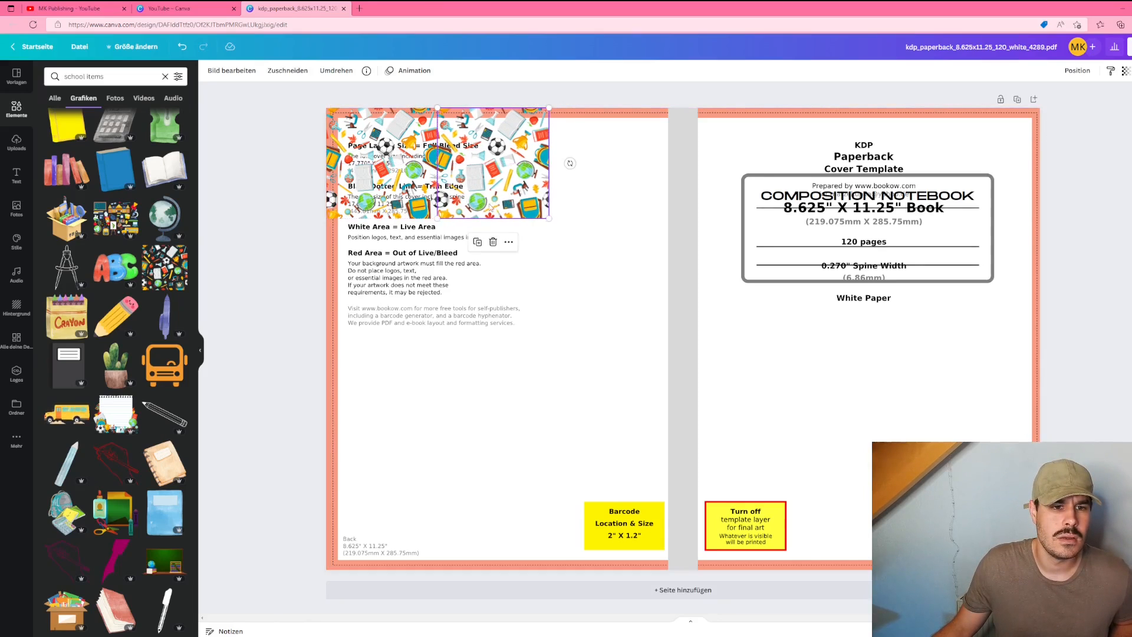
Step: Try nudging the second pattern tile into alignment at a closer zoom, then undo the nudge
scroll(490, 204, up, 5)
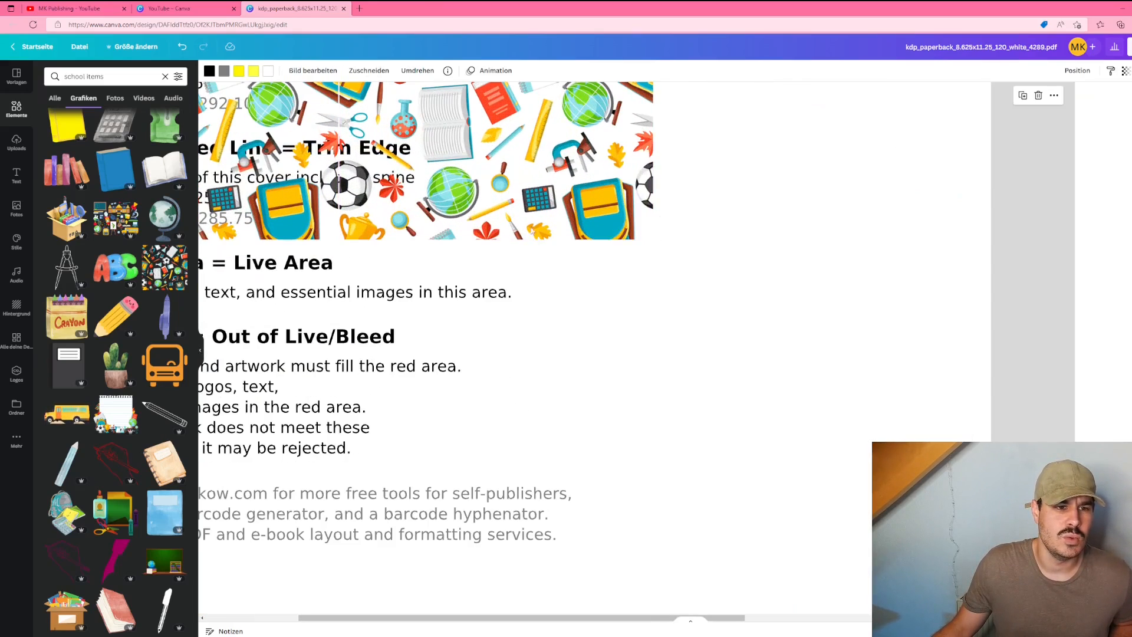
click(487, 210)
drag(484, 209, 480, 210)
click(725, 235)
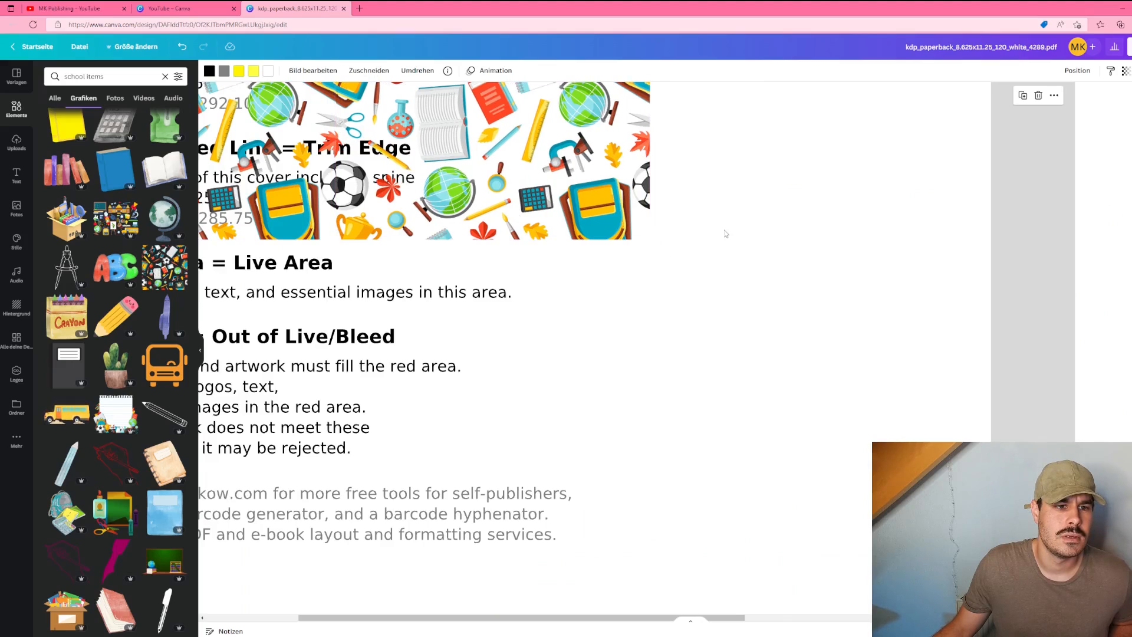
scroll(725, 234, down, 5)
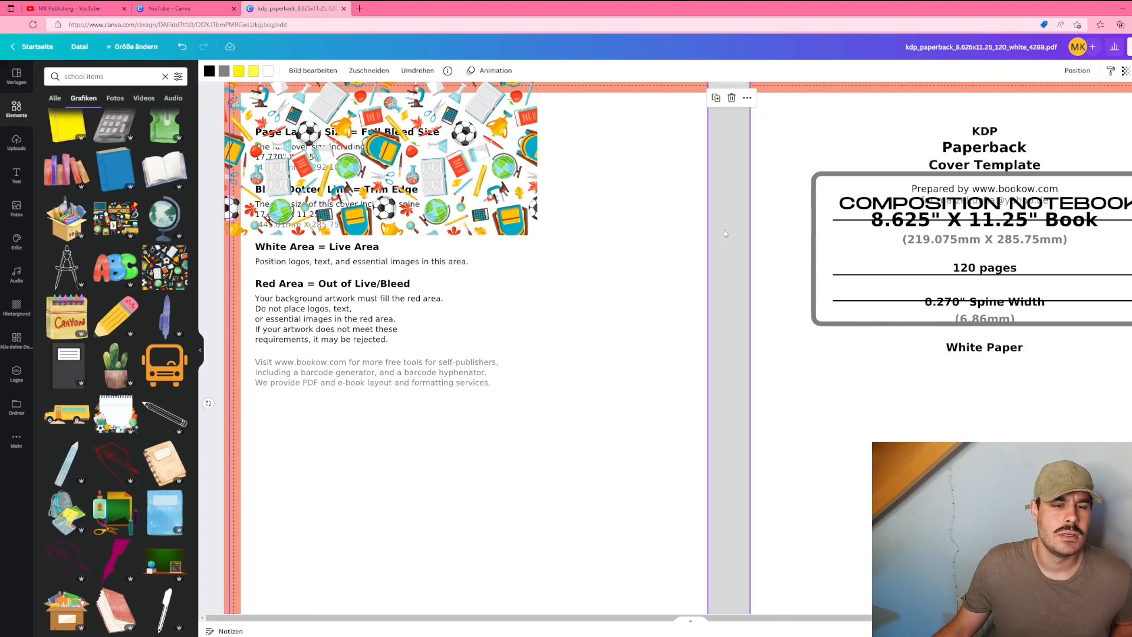
scroll(724, 230, down, 2)
key(ctrl+z)
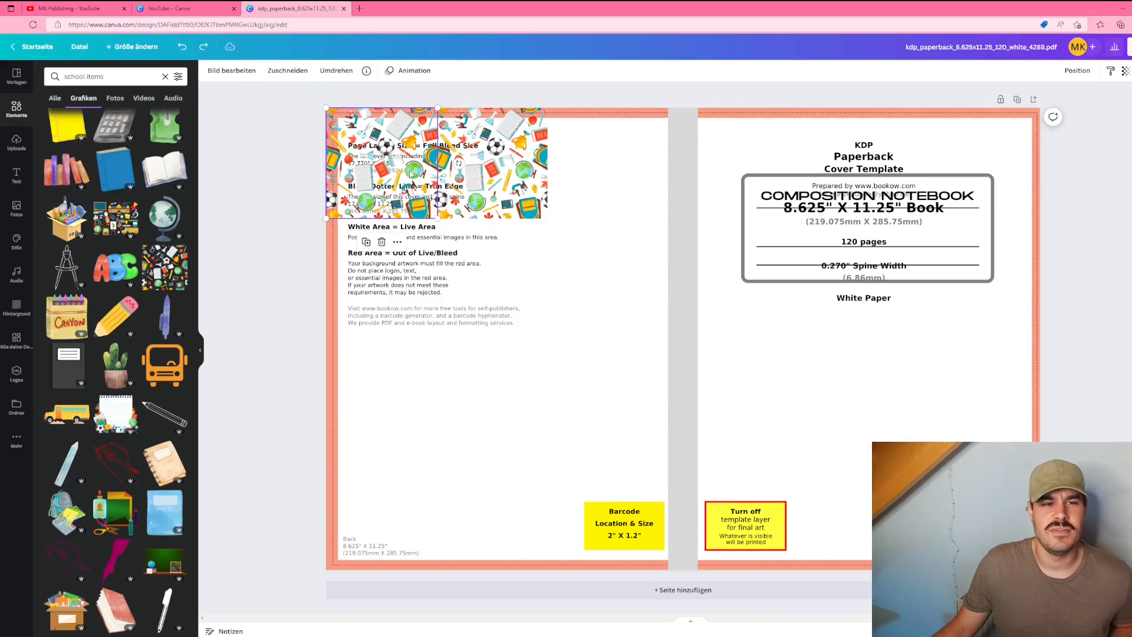
Step: Tile pattern copies across the entire cover and adjust the grouped pattern's position
shift+click(484, 181)
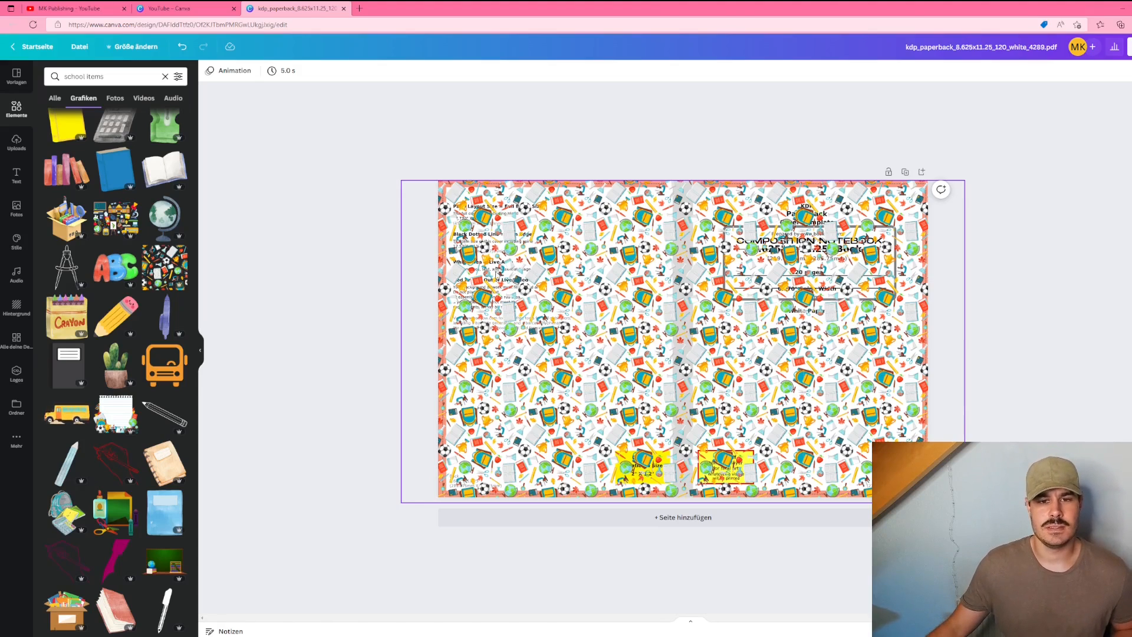
drag(557, 274, 559, 281)
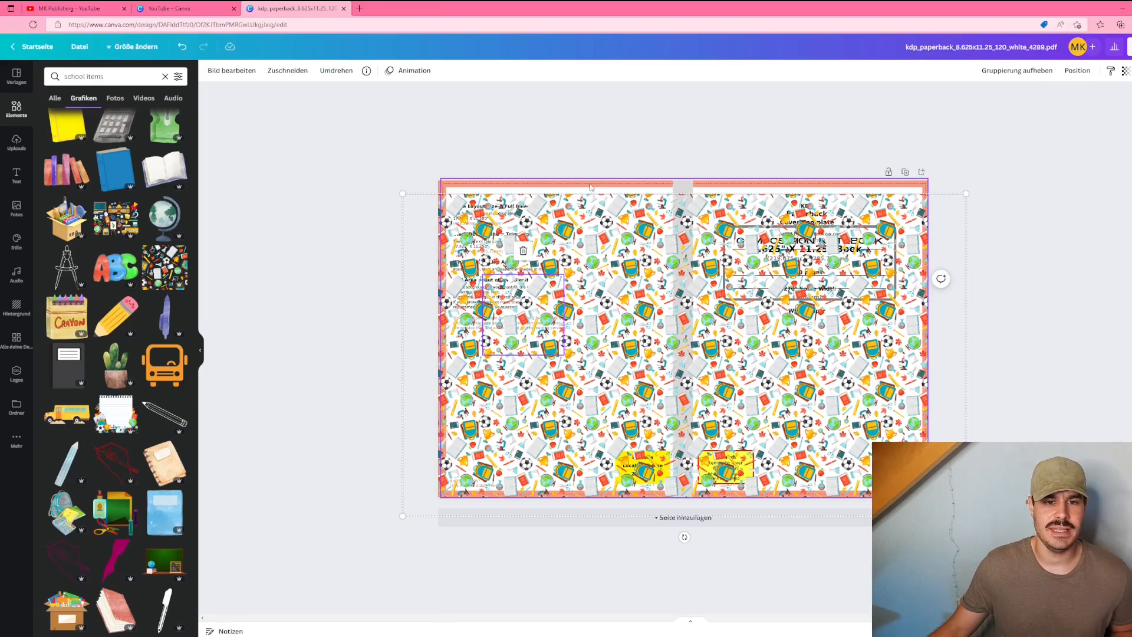
click(591, 188)
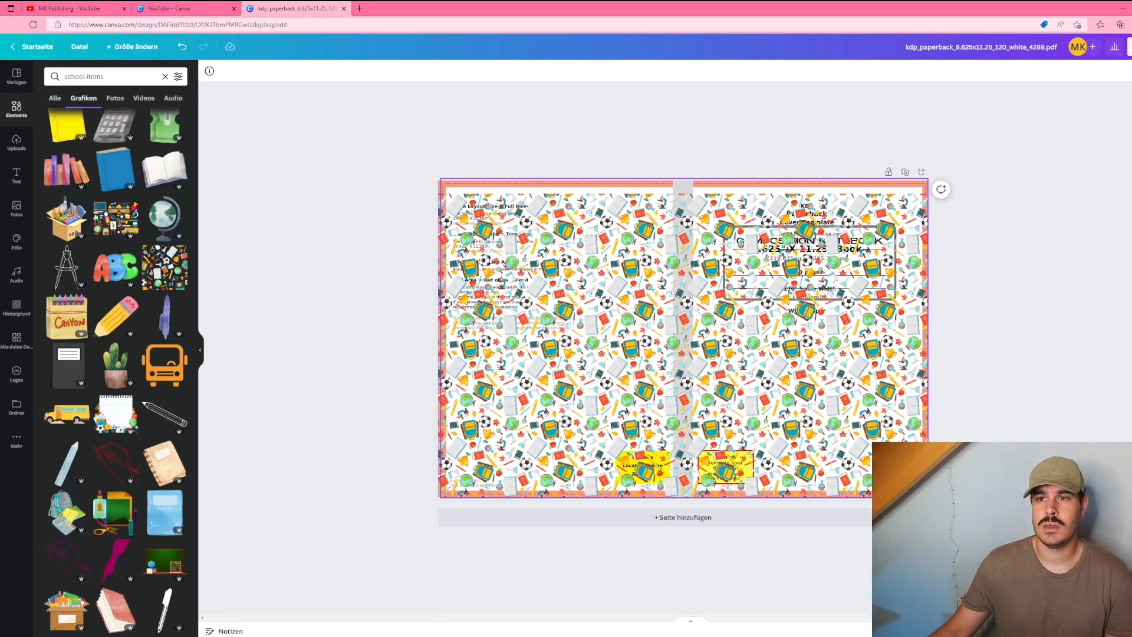
Step: Delete the template's background image layers beneath the pattern
key(Delete)
click(616, 196)
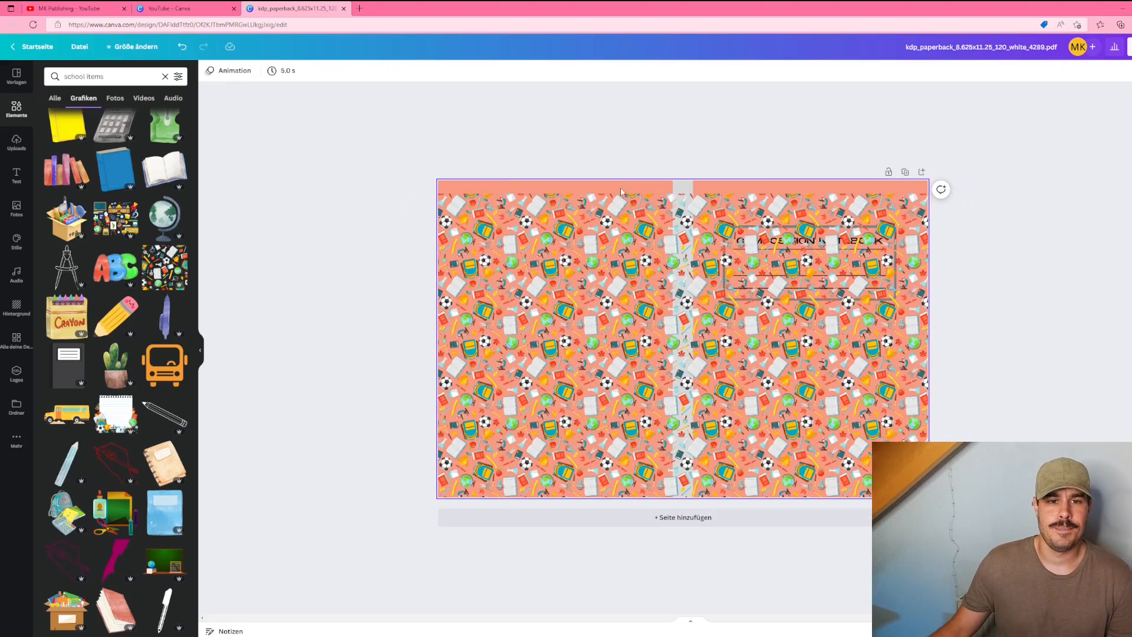
key(Delete)
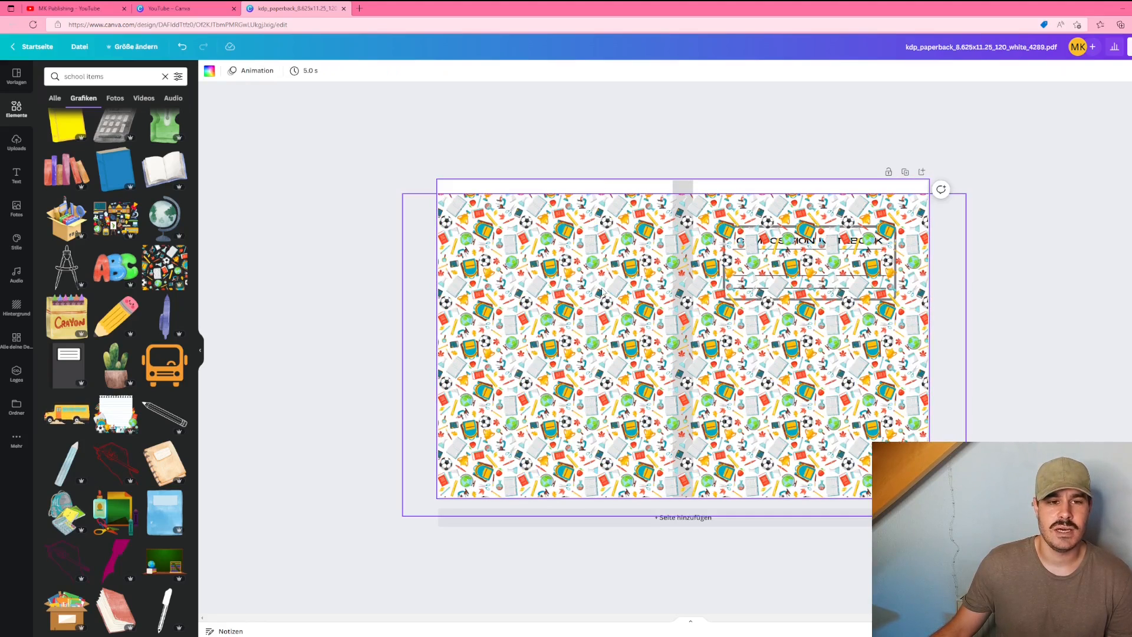
Step: Send the pattern group to the back so the spine strip and title show above it
drag(603, 293, 600, 285)
right_click(519, 264)
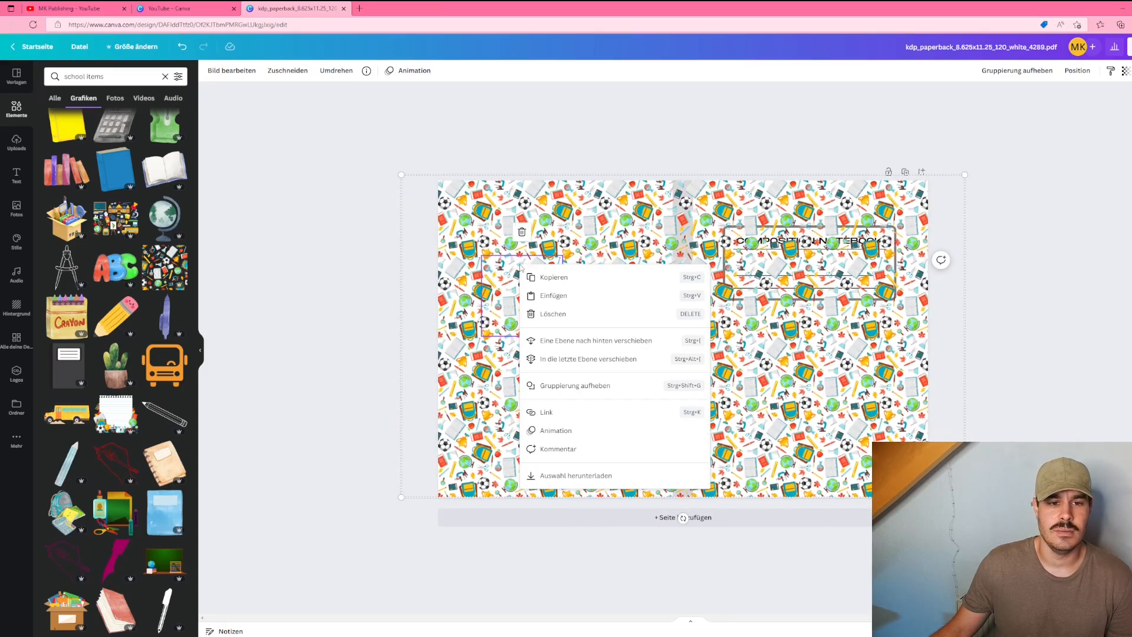
click(603, 359)
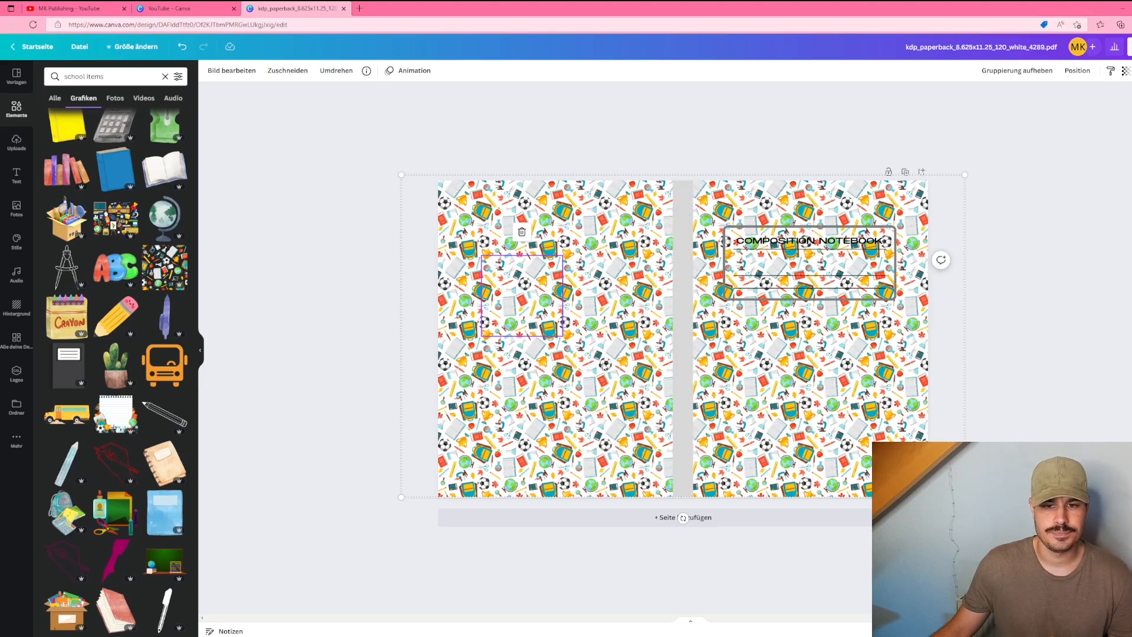
click(1027, 359)
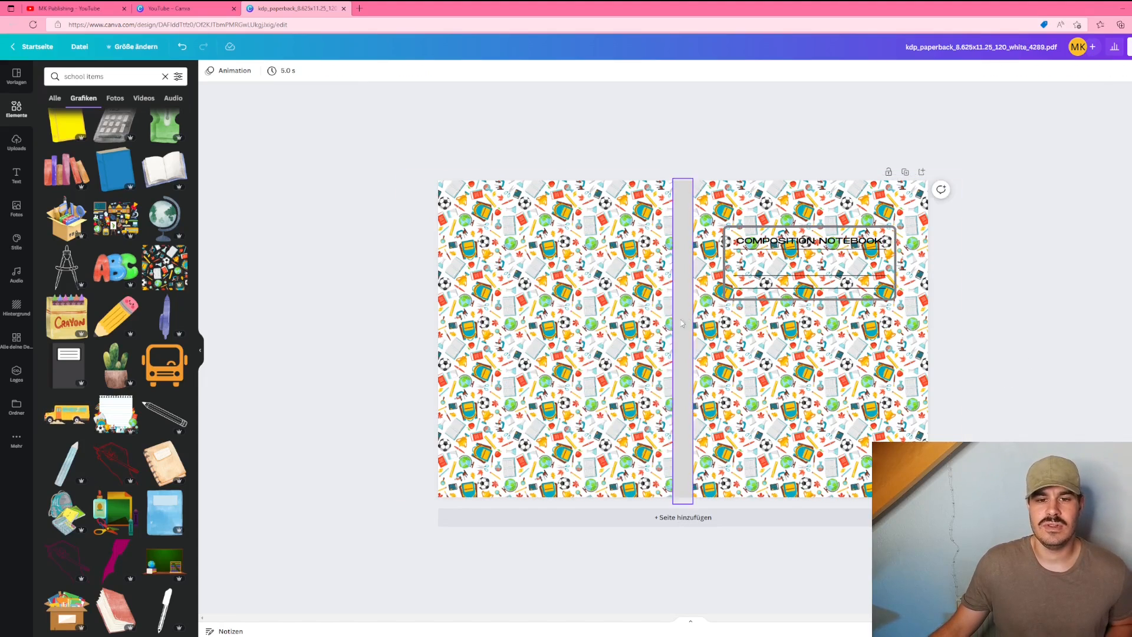